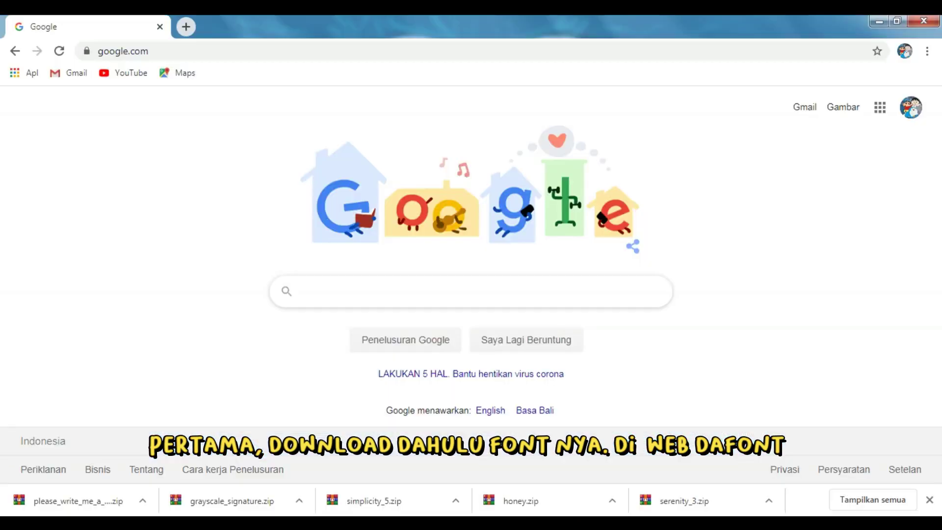
- Search Google for dafont, open the DaFont site and bring up its Script Calligraphy category in a new browser tab
type("afont")
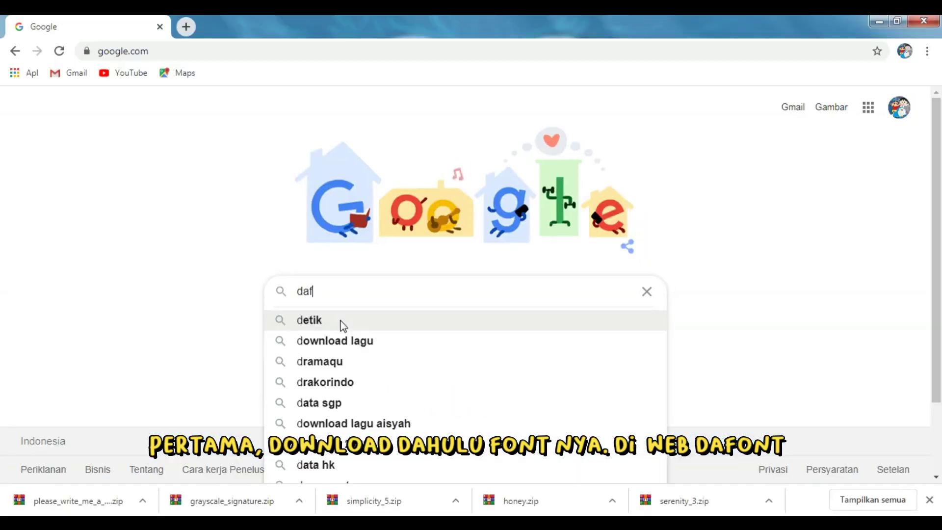
key("Return")
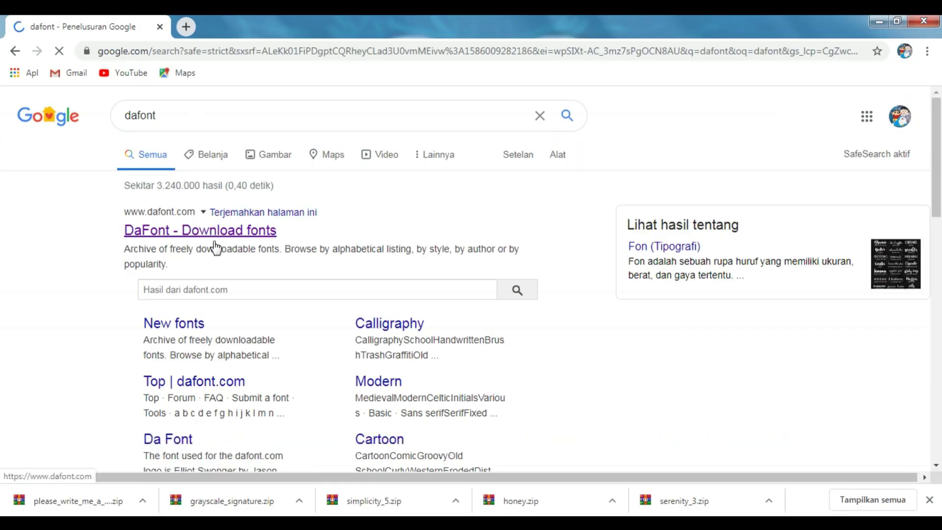
left_click(208, 236)
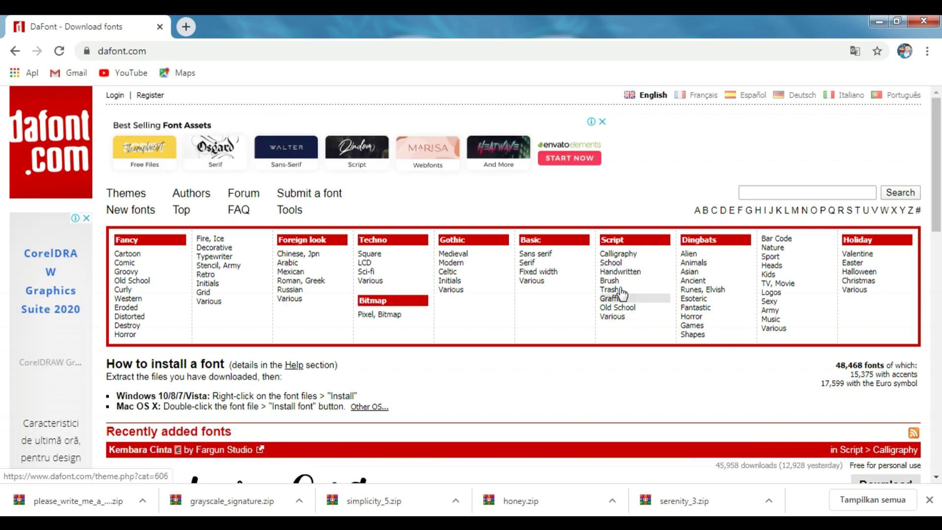
middle_click(616, 256)
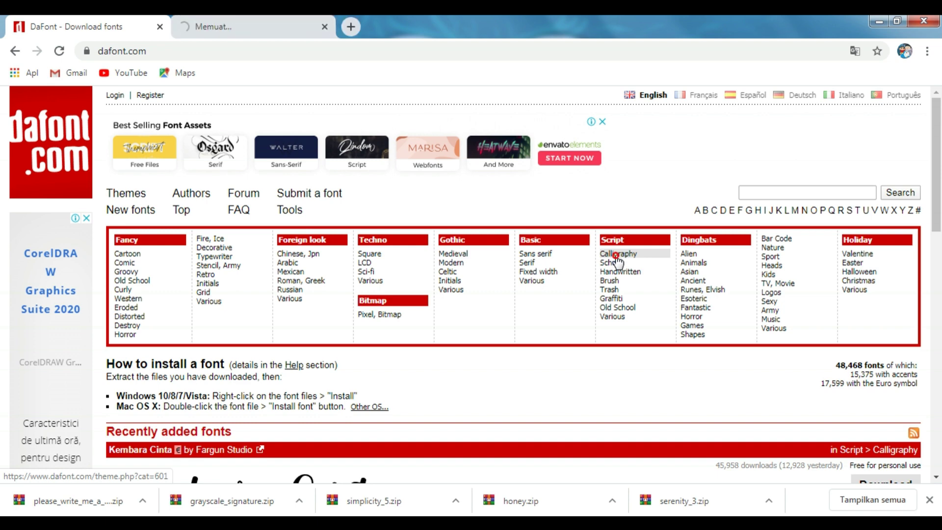
left_click(287, 16)
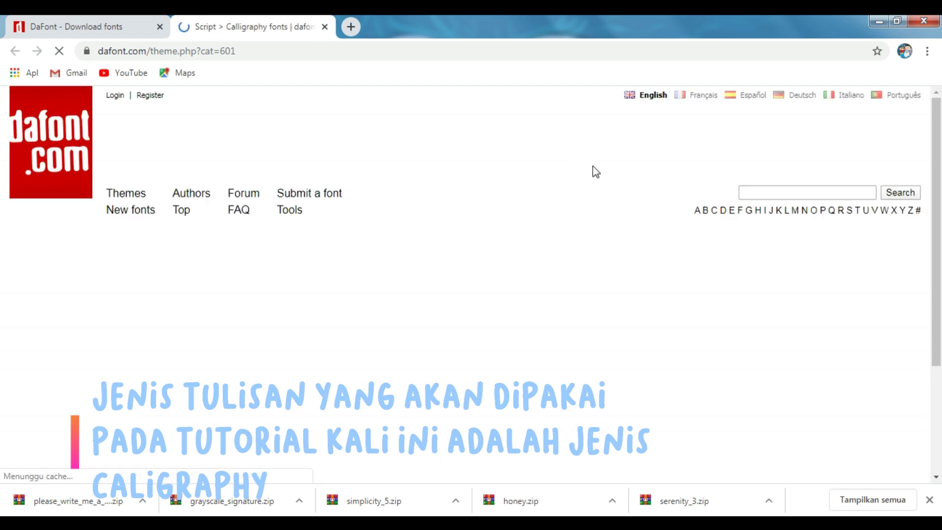
- Download the Bentho, Bargain and Santhin fonts from the Calligraphy category
left_click_drag(938, 114, 939, 162)
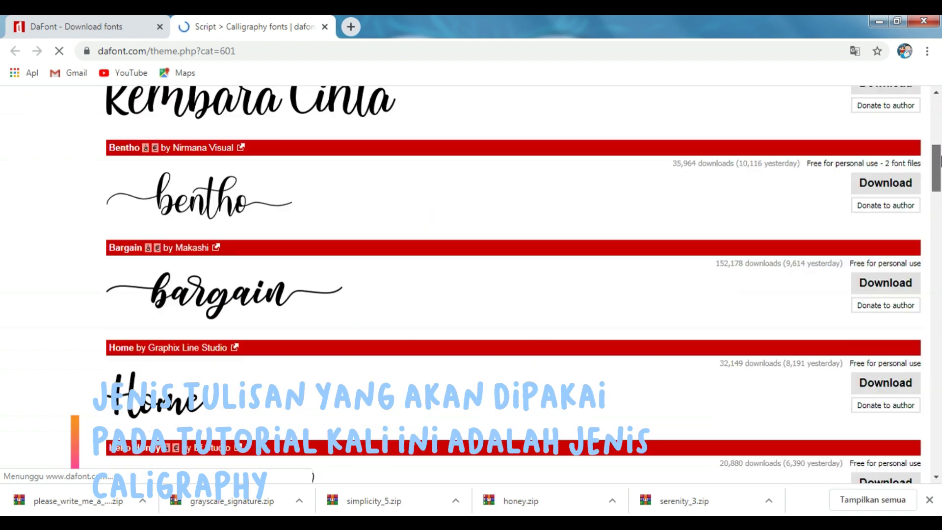
left_click(890, 187)
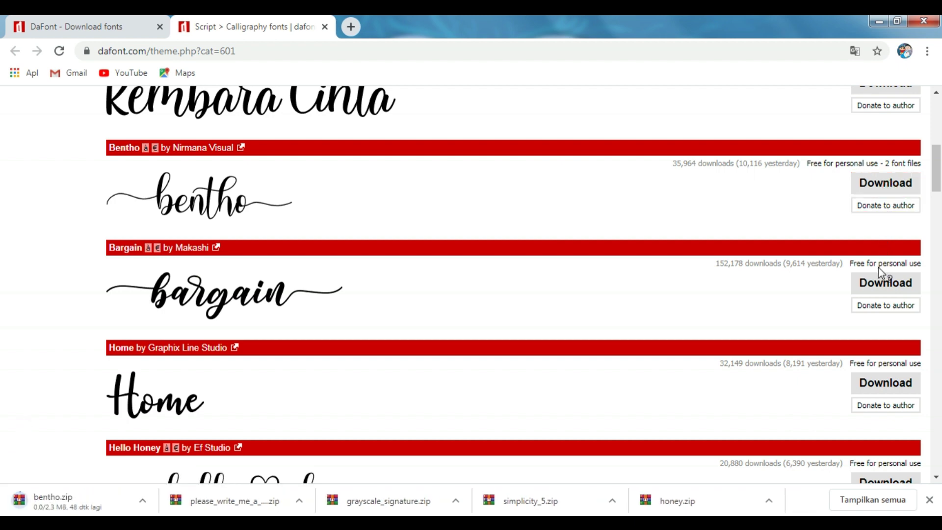
left_click(928, 500)
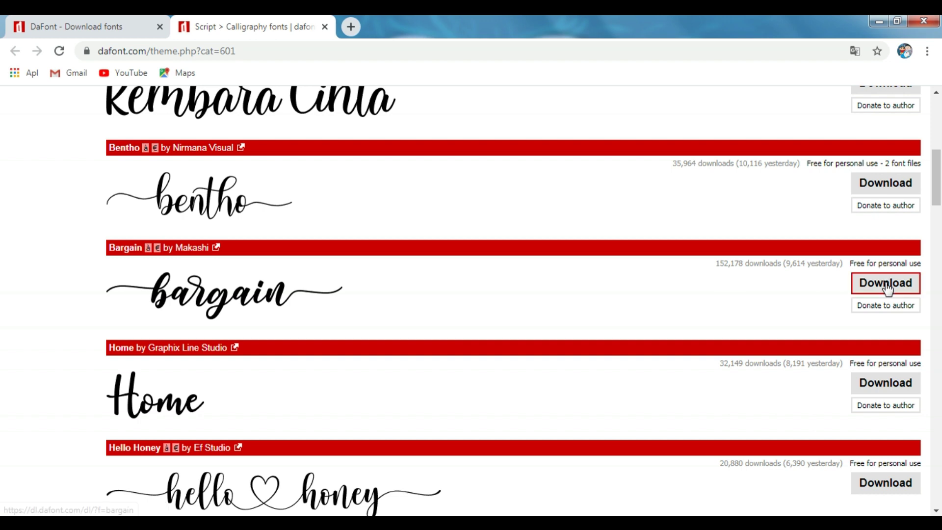
left_click_drag(932, 203, 939, 223)
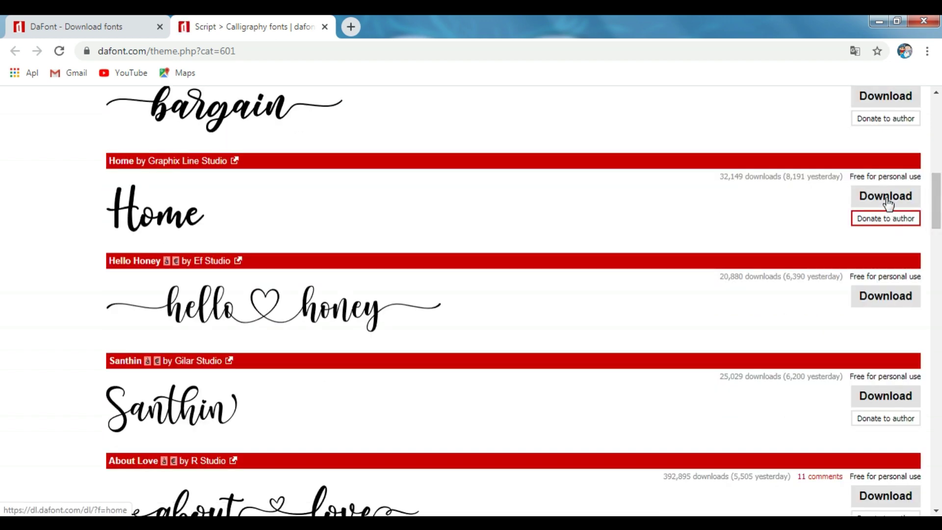
left_click(873, 398)
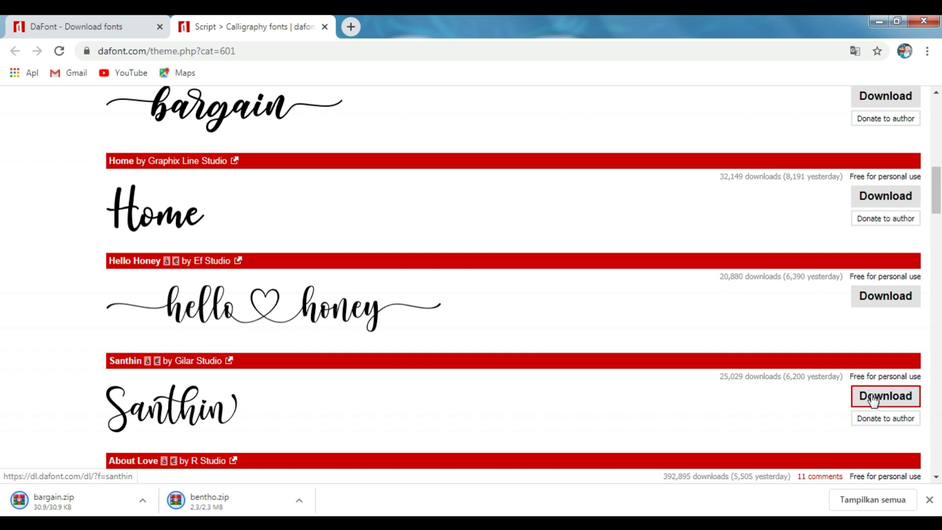
- Open the Script Handwritten category and download the Honey, Grayscale Signature and Simplicity fonts
left_click_drag(938, 206, 931, 141)
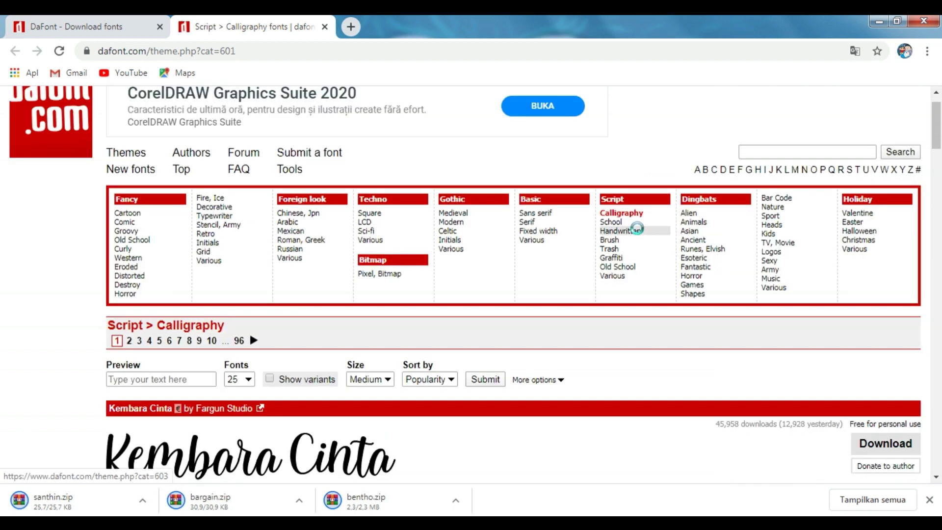
left_click(633, 230)
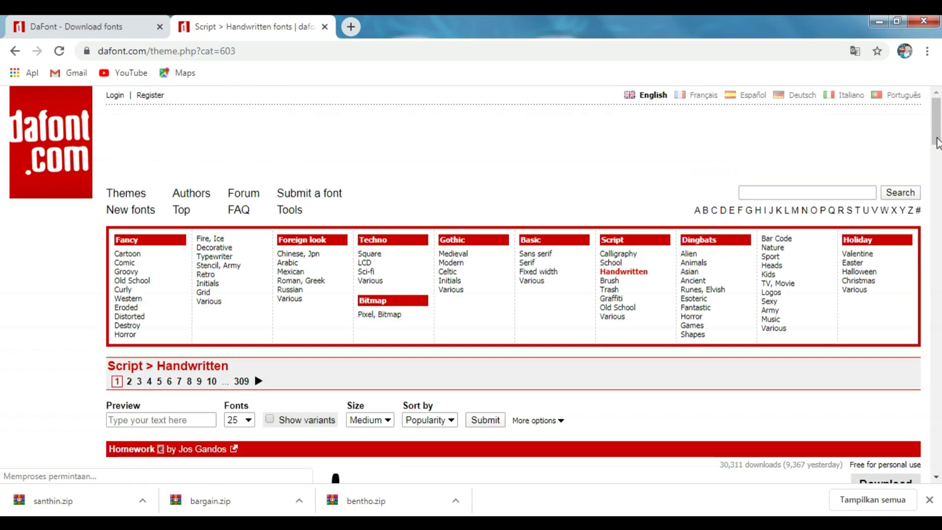
left_click_drag(937, 142, 940, 239)
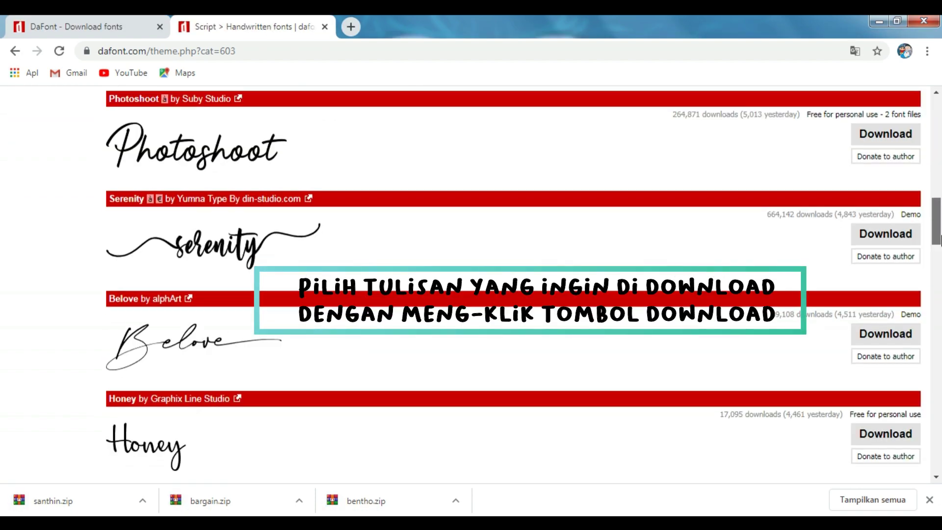
scroll(922, 225, "down", 5)
left_click(869, 203)
scroll(888, 255, "down", 6)
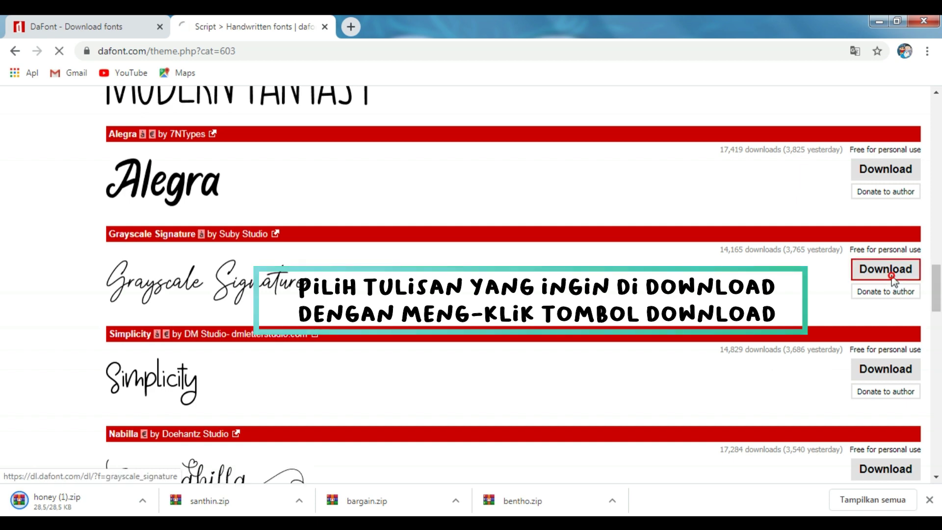
left_click(891, 276)
scroll(892, 276, "down", 3)
left_click(889, 249)
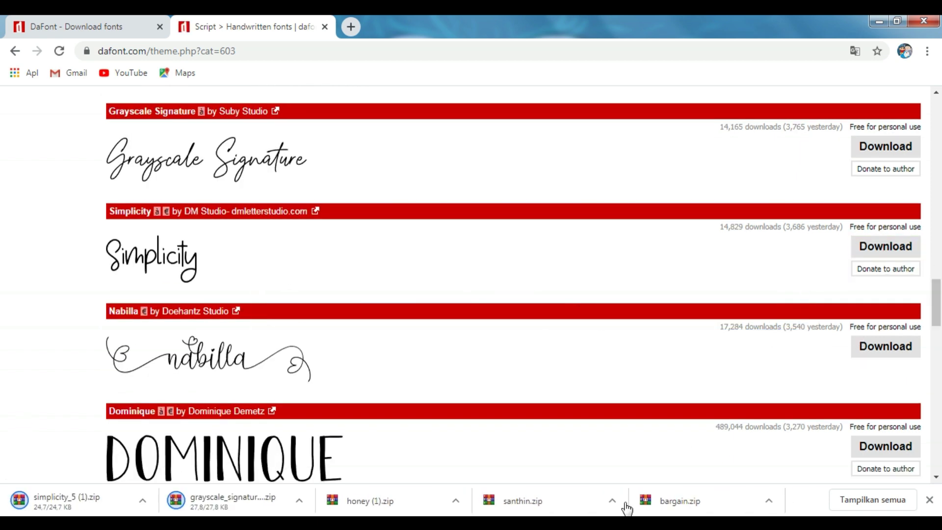
- Switch to the Downloads folder in Windows Explorer and open the grayscale_signature (1).zip archive in WinRAR
left_click(878, 22)
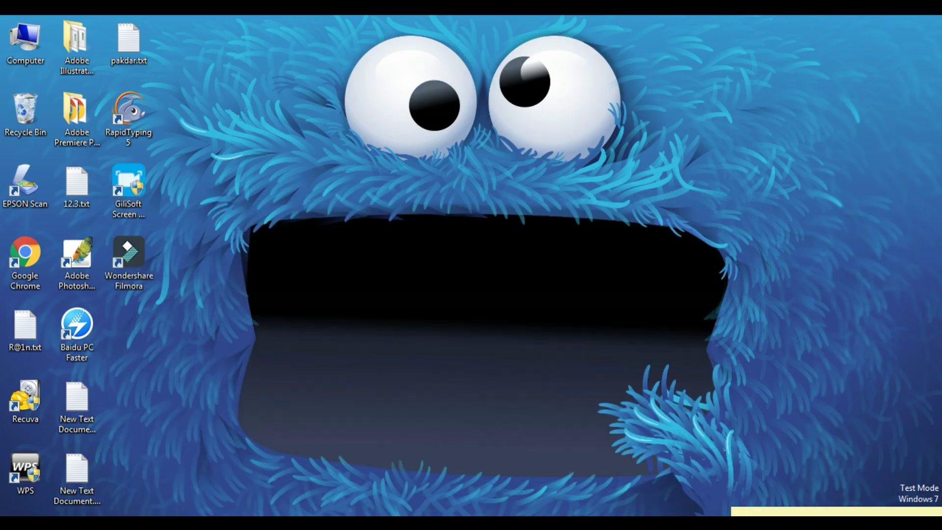
key("super+e")
left_click(39, 131)
double_click(99, 120)
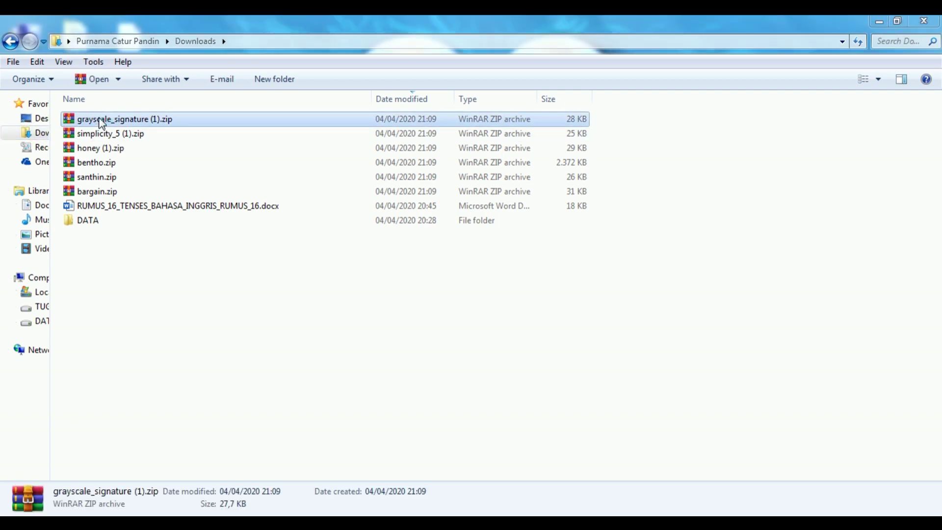
left_click(355, 370)
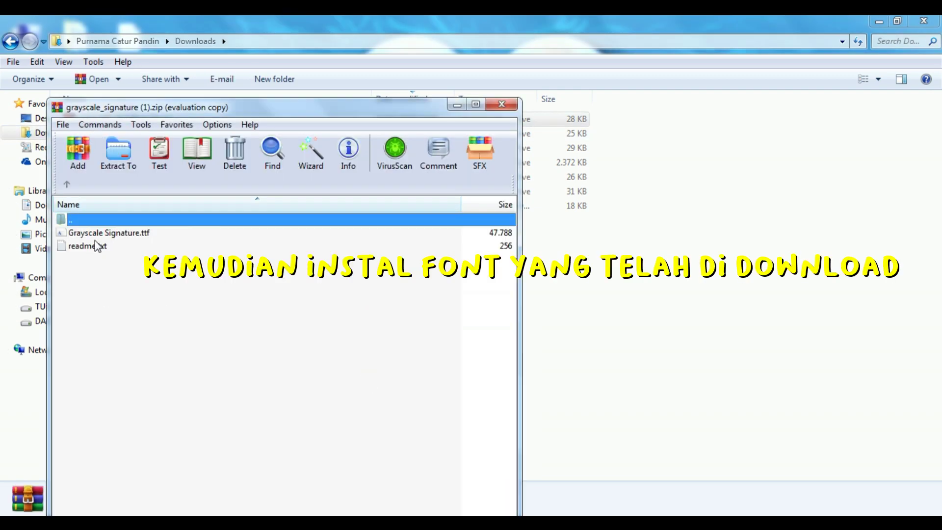
- Go up to the Downloads listing in WinRAR, install the Santhin font from santhin.zip and close its preview
double_click(74, 219)
double_click(90, 286)
double_click(81, 232)
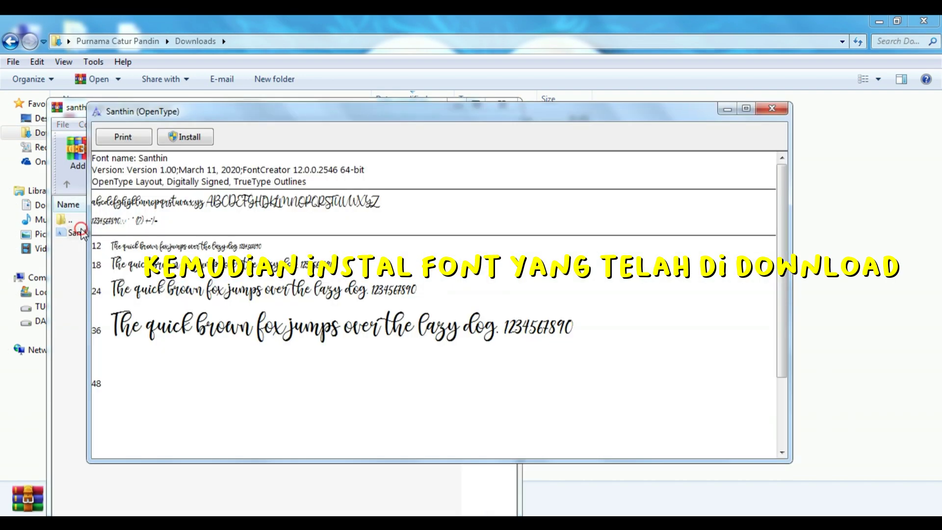
left_click(177, 134)
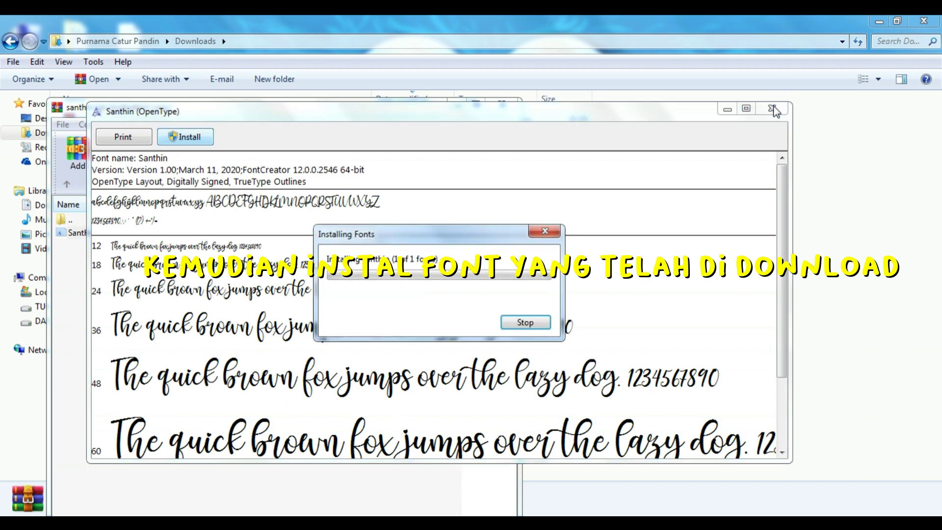
left_click(772, 108)
- Install the Bentho font from Bentho.ttf inside bentho.zip and close its preview
double_click(98, 221)
double_click(98, 257)
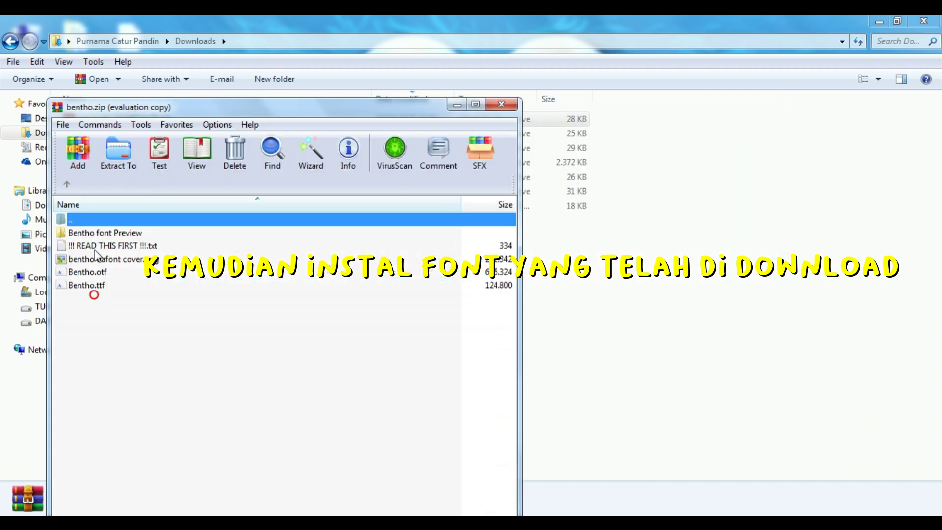
left_click(90, 274)
left_click(92, 288)
double_click(91, 285)
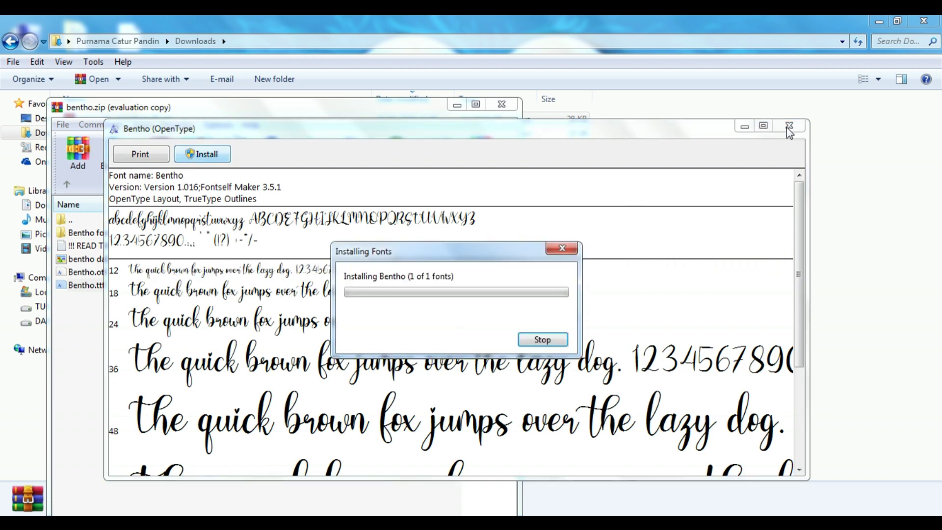
left_click(789, 128)
- Install the Bargain_Demo font from bargain.zip, then close the preview and archive and minimize the Downloads folder
key("BackSpace")
key("Down")
key("Return")
key("Down")
key("Return")
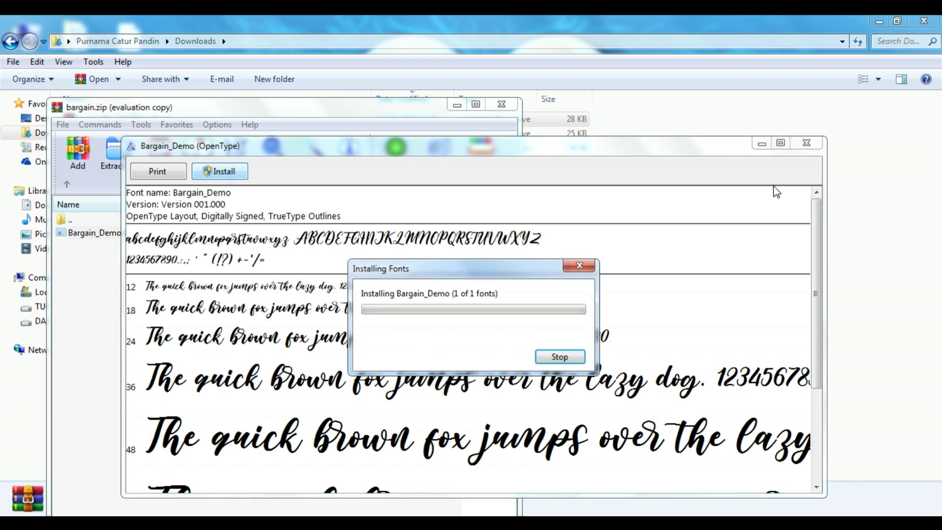
left_click(806, 143)
left_click(501, 105)
left_click(878, 21)
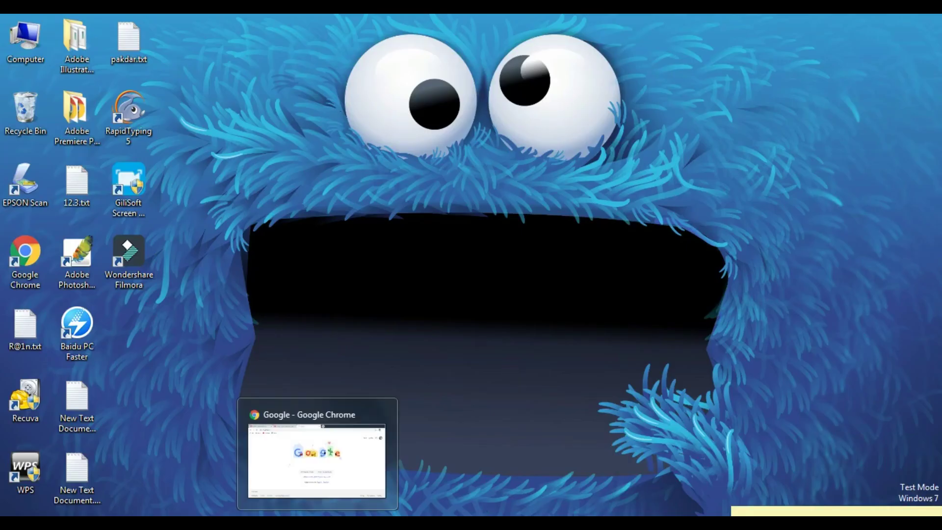
- Switch to Google Chrome and search Google Images for "water color"
left_click(317, 522)
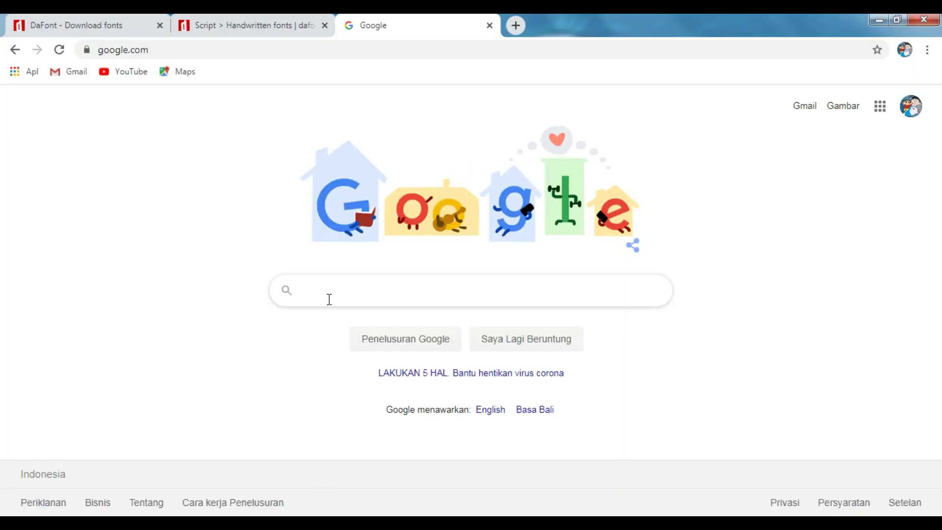
left_click(853, 110)
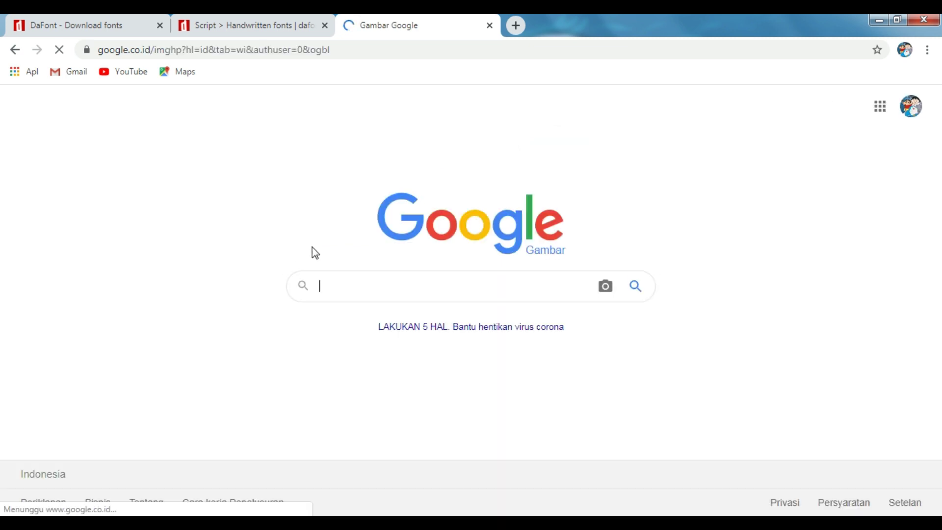
type("watrer")
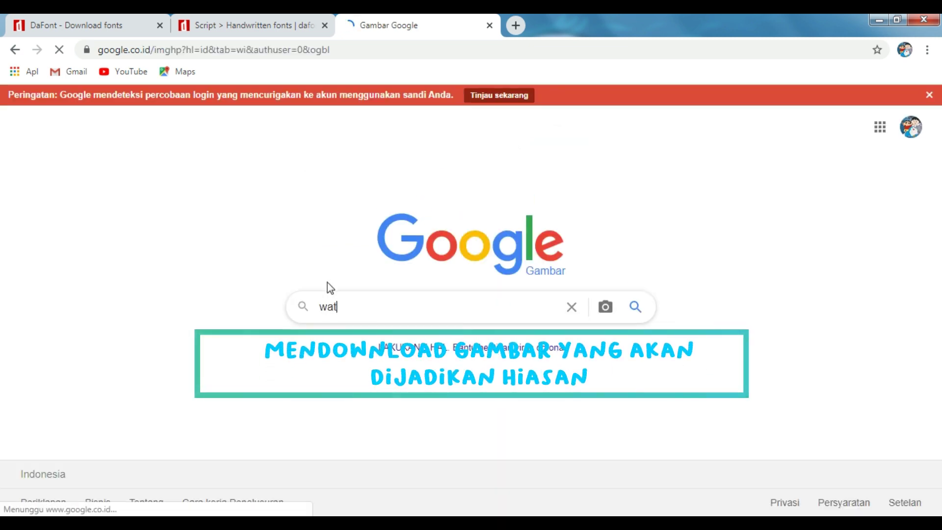
key("BackSpace")
key("BackSpace")
key("BackSpace")
key("BackSpace")
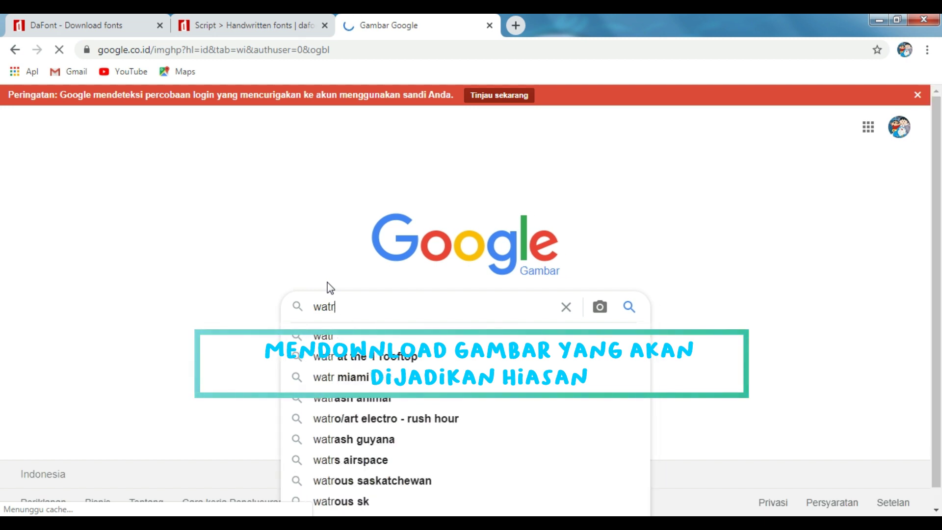
type("er co")
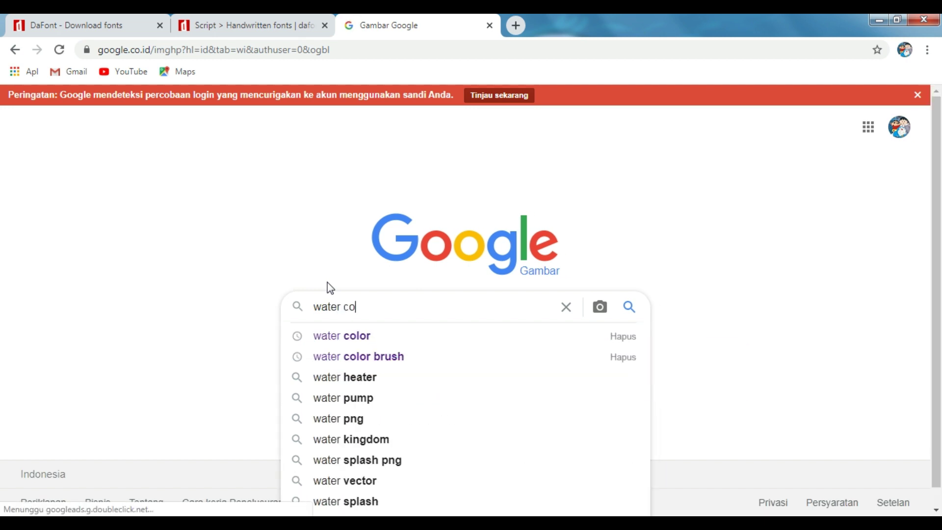
type("lor")
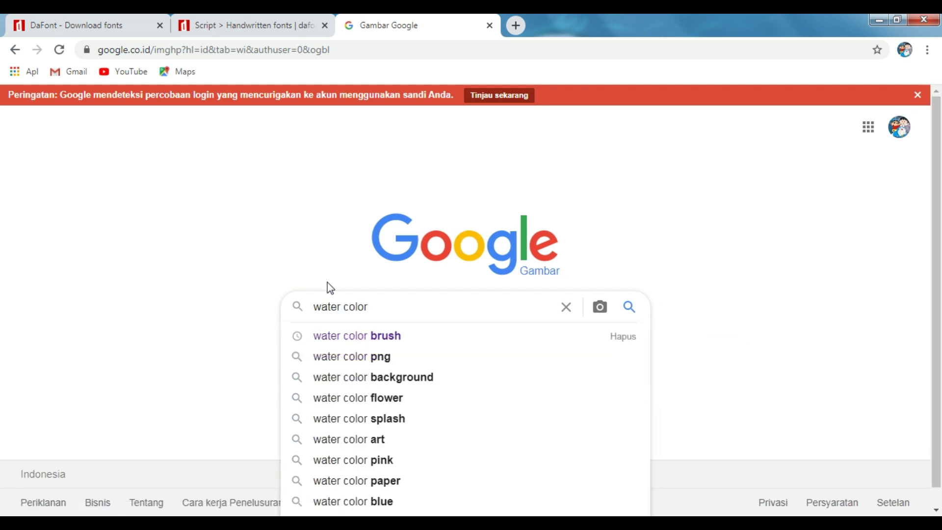
key("Return")
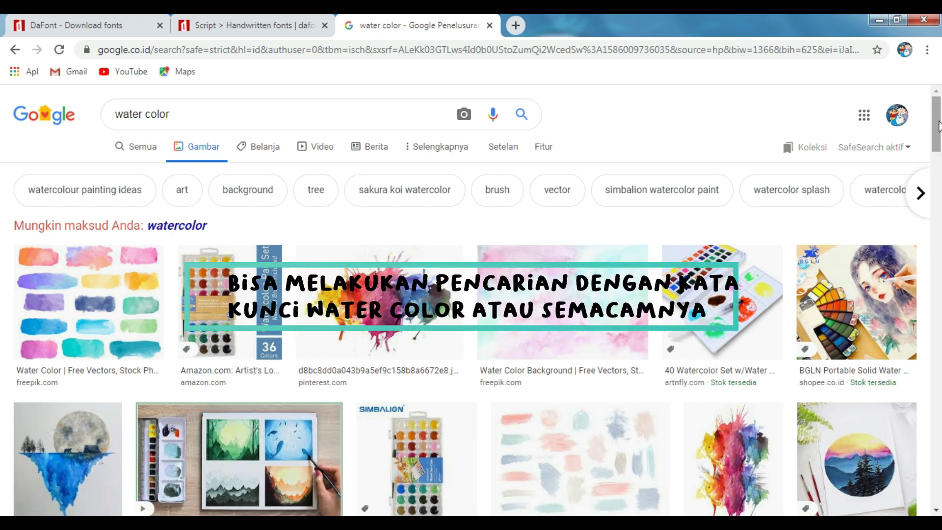
- Save the Freepik image of colorful watercolor patches as colorful-watercolor-patch-background-vector_53876-40615.jpg in the YT folder
left_click(105, 313)
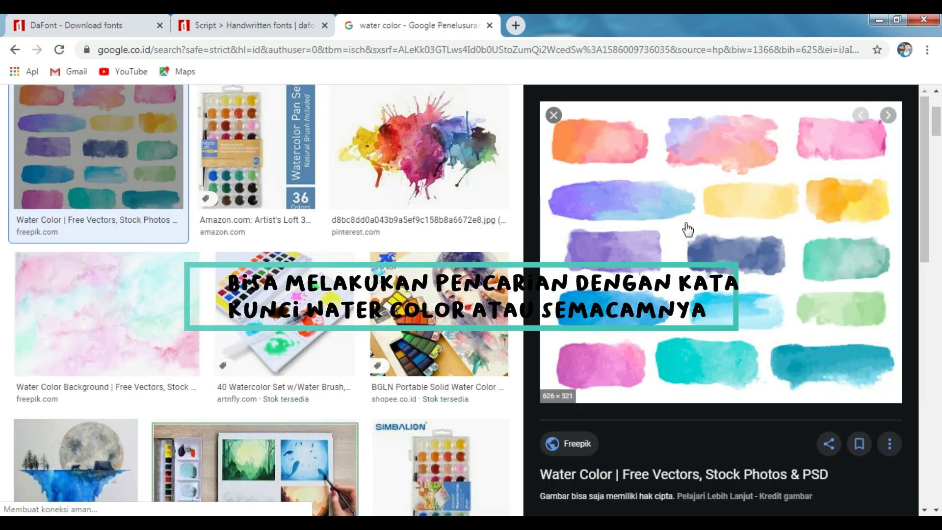
right_click(688, 229)
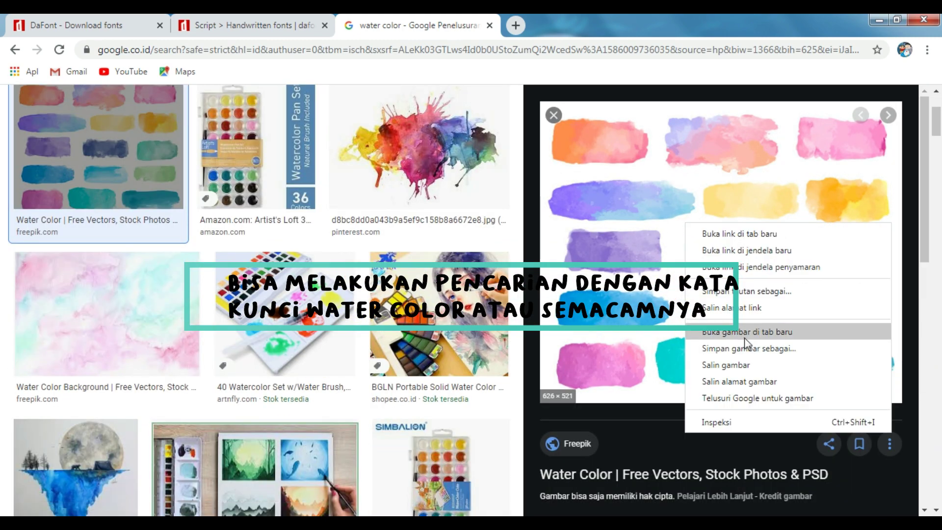
left_click(742, 352)
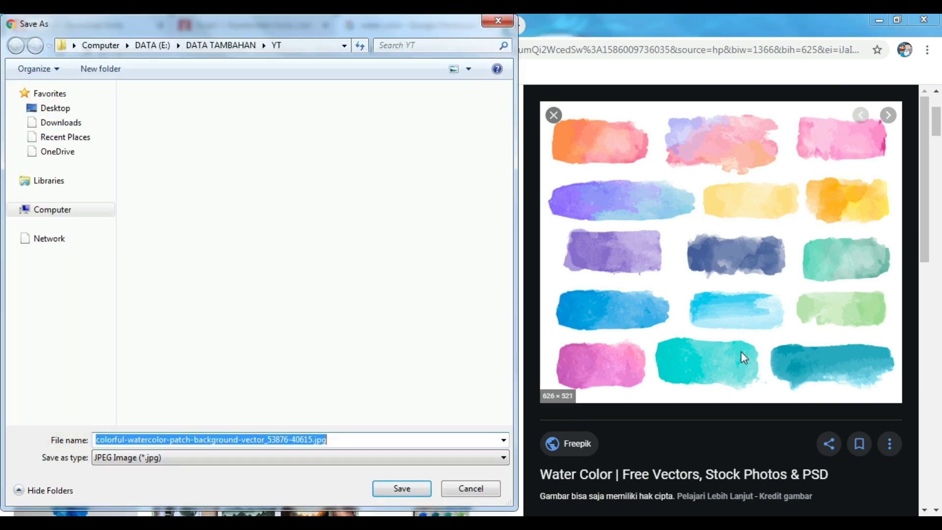
key("Return")
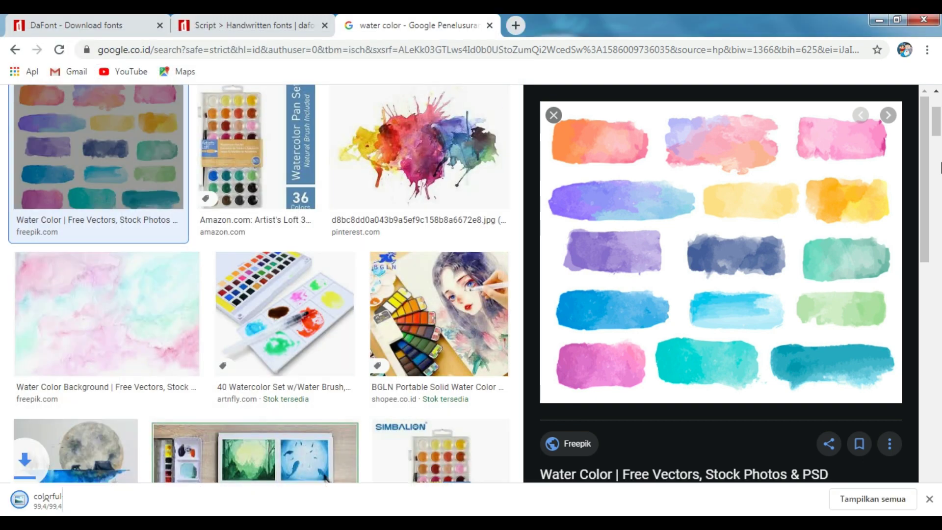
- Save the Freepik image of pastel brushstrokes as colorful-brushstroke-design-vector-set_53876-82255.jpg in the YT folder
left_click_drag(928, 128, 940, 147)
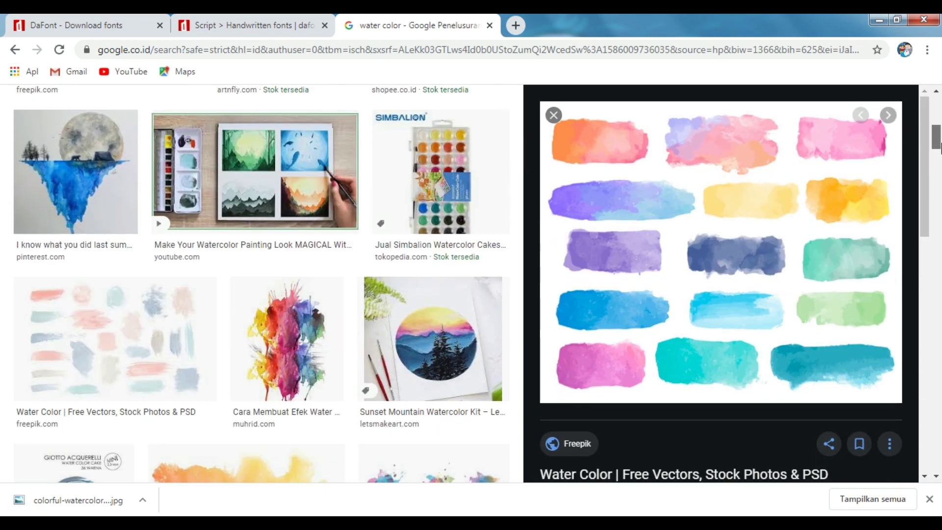
left_click(155, 340)
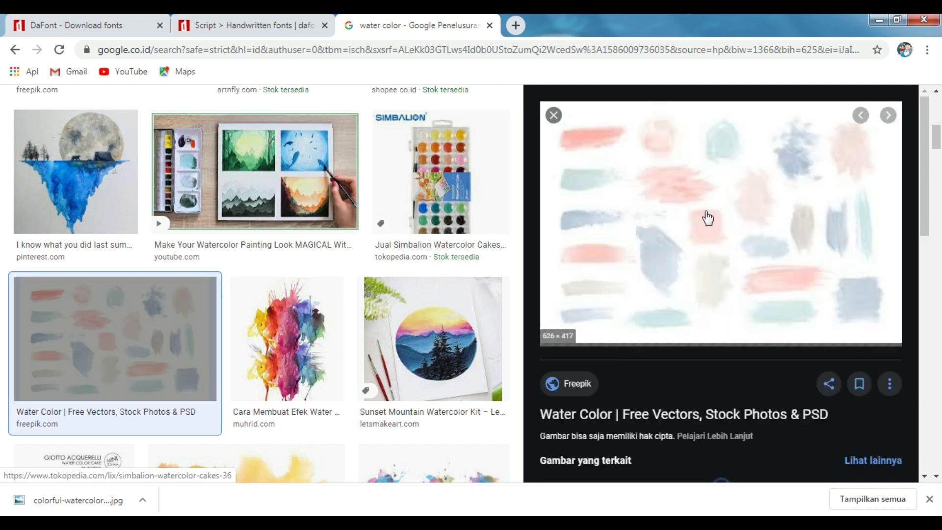
right_click(671, 231)
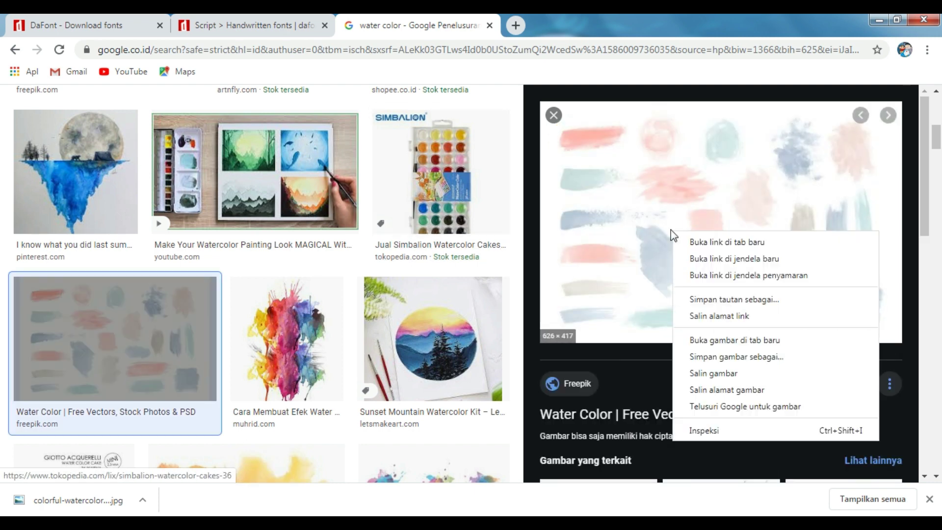
left_click(735, 355)
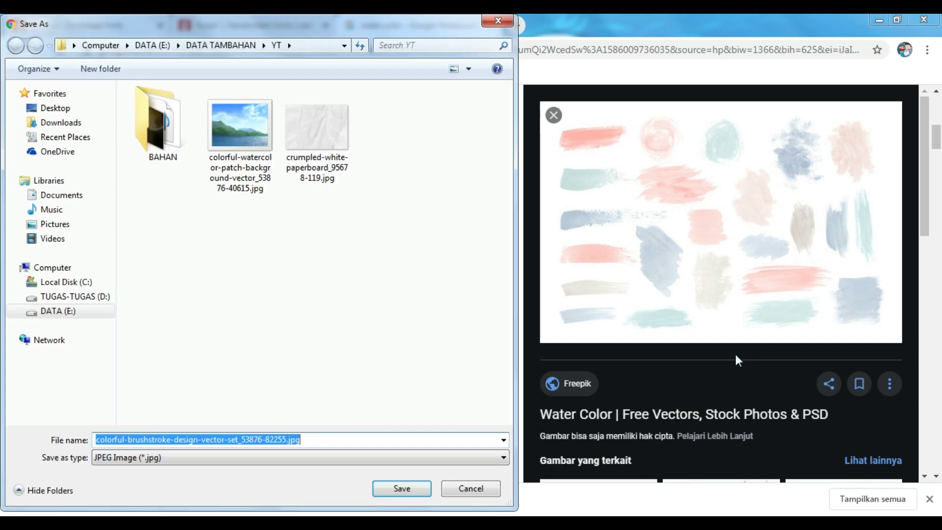
key("Return")
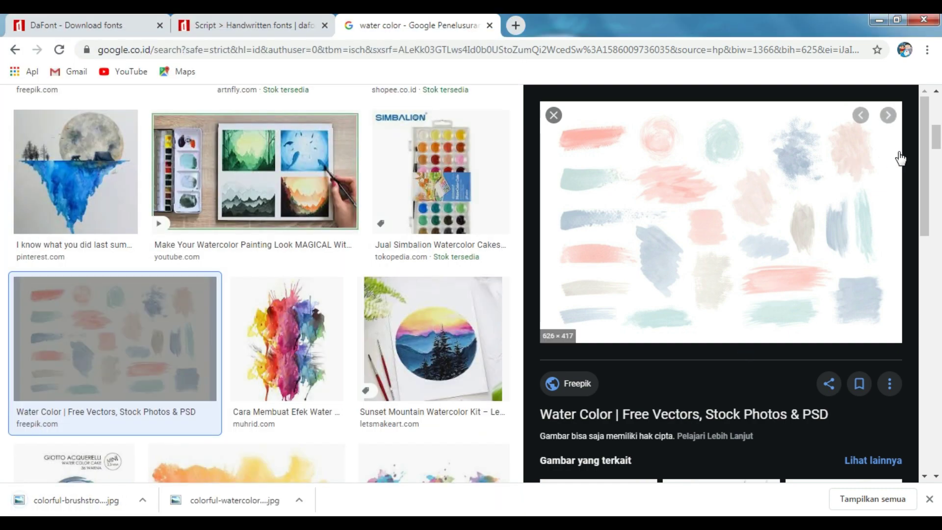
- Open the related Shutterstock image of a blue and pink watercolor smear and save it to the computer
scroll(290, 196, "down", 5)
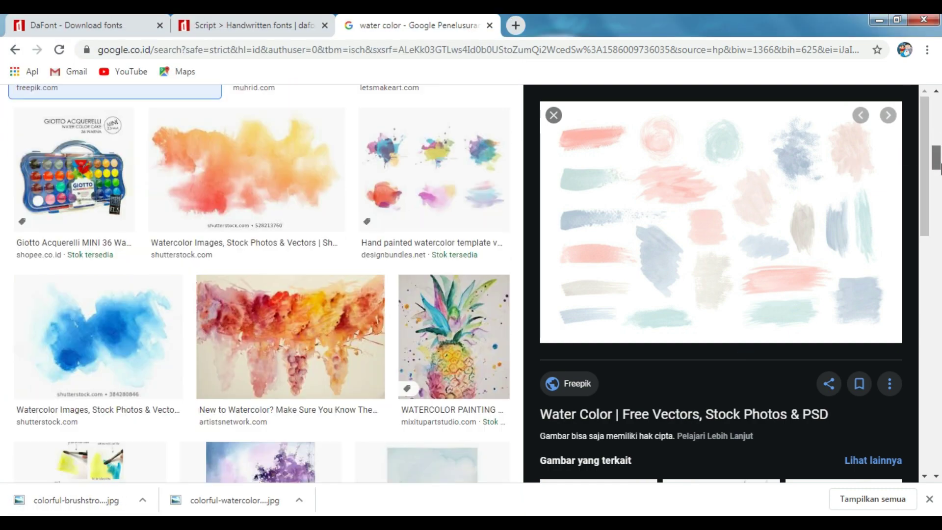
scroll(932, 172, "down", 6)
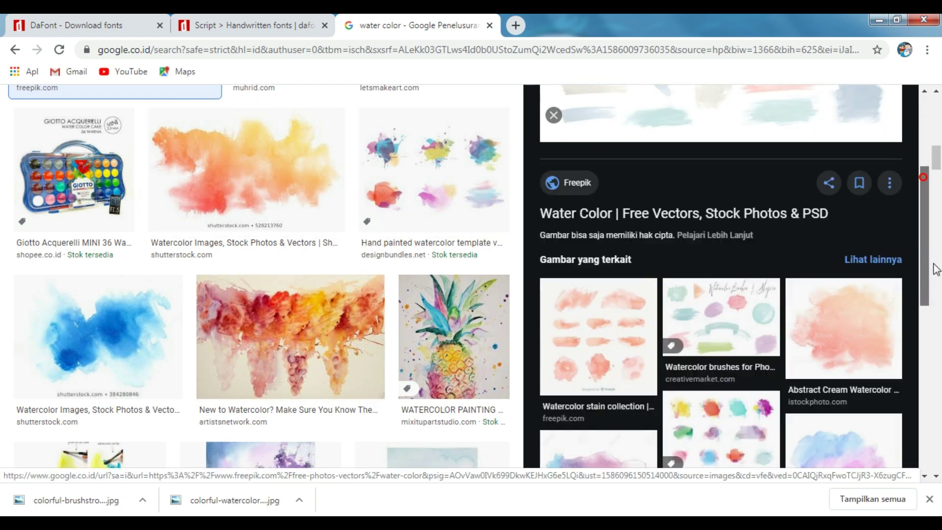
left_click(846, 371)
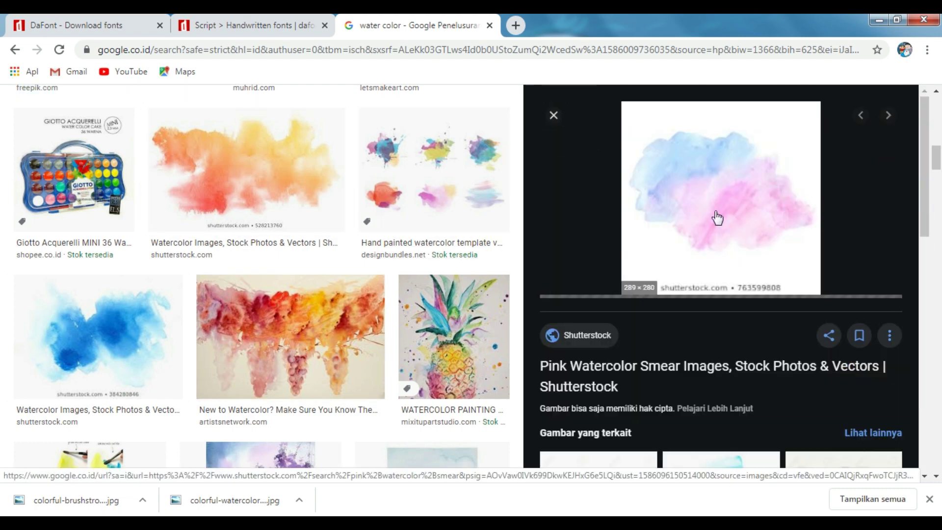
right_click(715, 212)
left_click(774, 369)
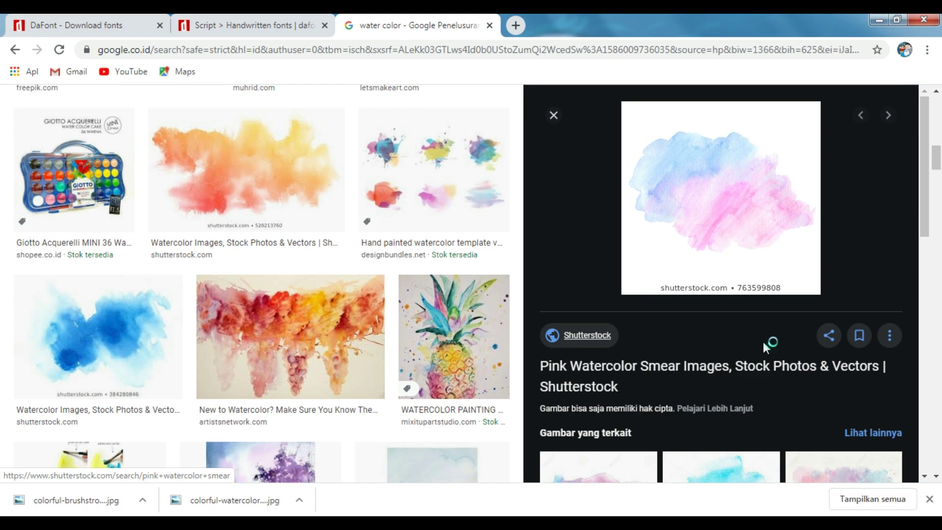
key("Return")
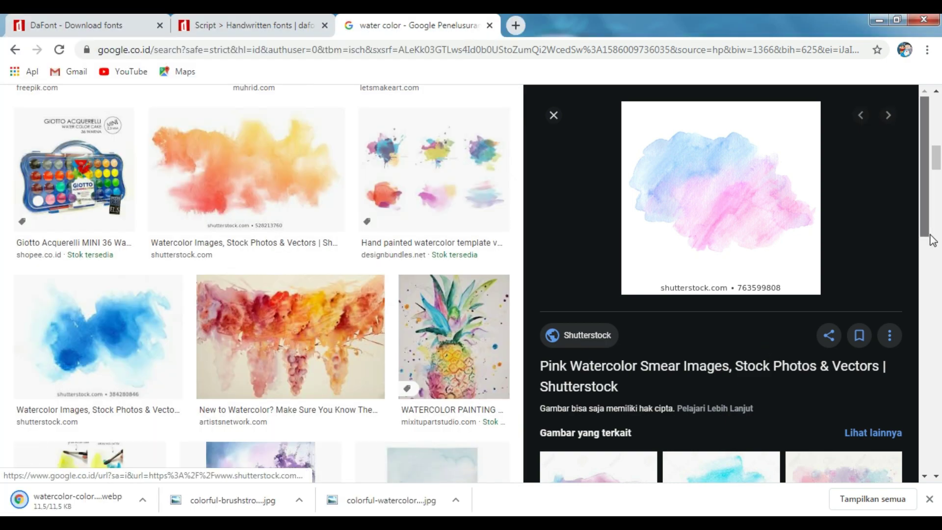
- From the images related to the Freepik watercolor patches, save the Pinterest paint strokes clipart as 2e77e2694ea8837e422a613ef715ccbe.jpg in the YT folder
scroll(932, 236, "down", 12)
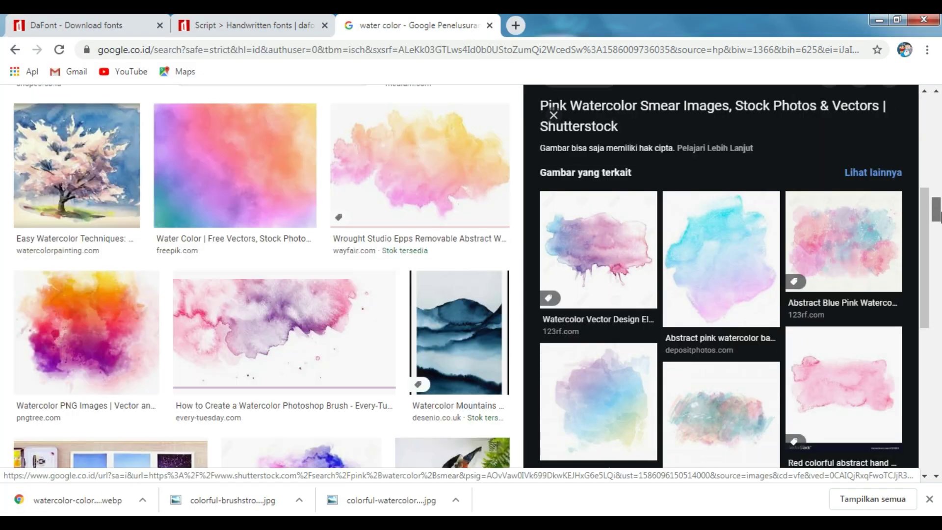
left_click_drag(939, 216, 940, 110)
left_click(140, 295)
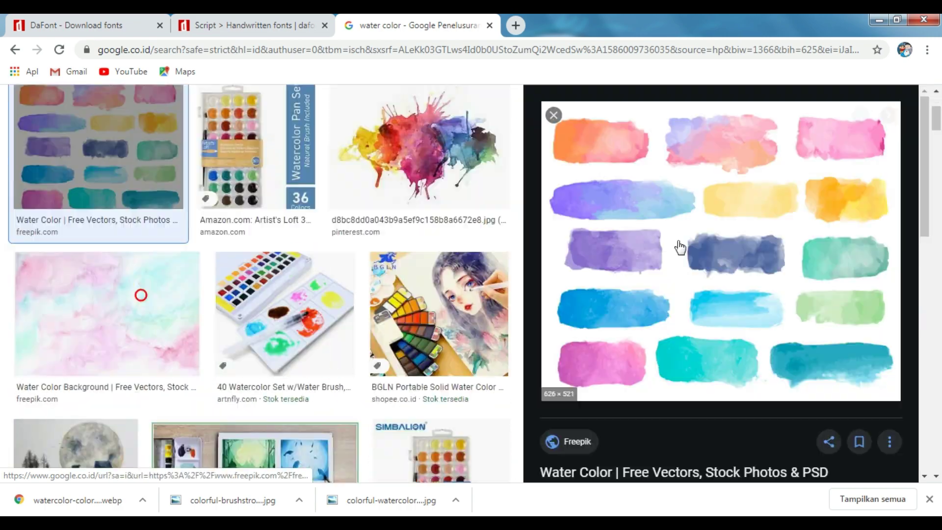
left_click_drag(920, 209, 930, 361)
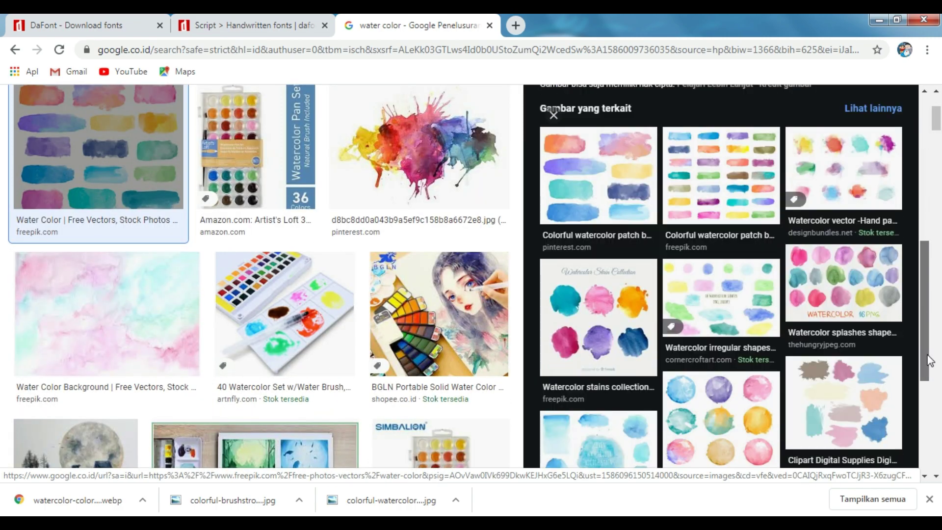
left_click(844, 402)
right_click(644, 173)
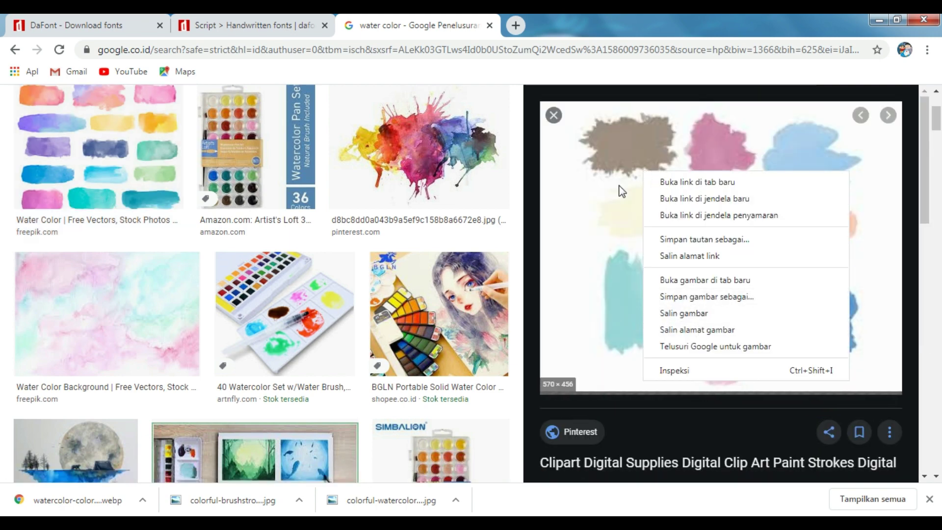
right_click(636, 178)
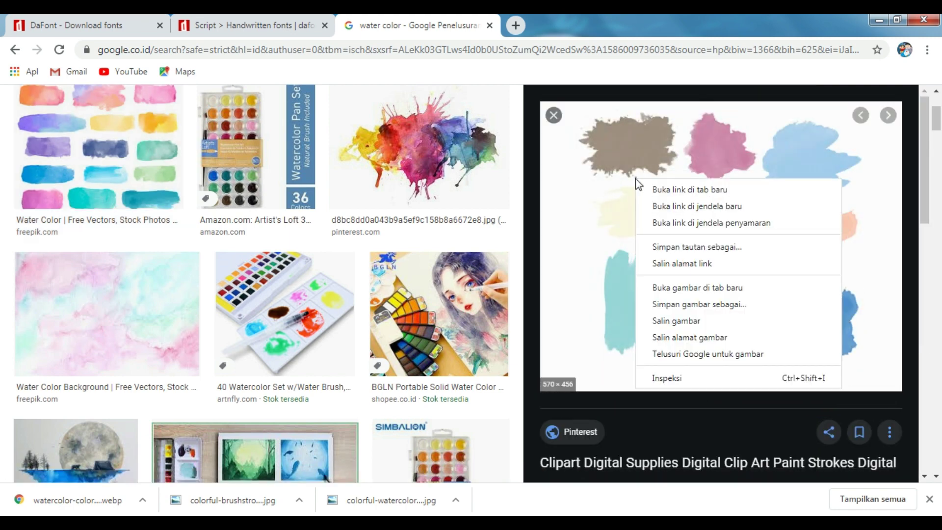
left_click(692, 305)
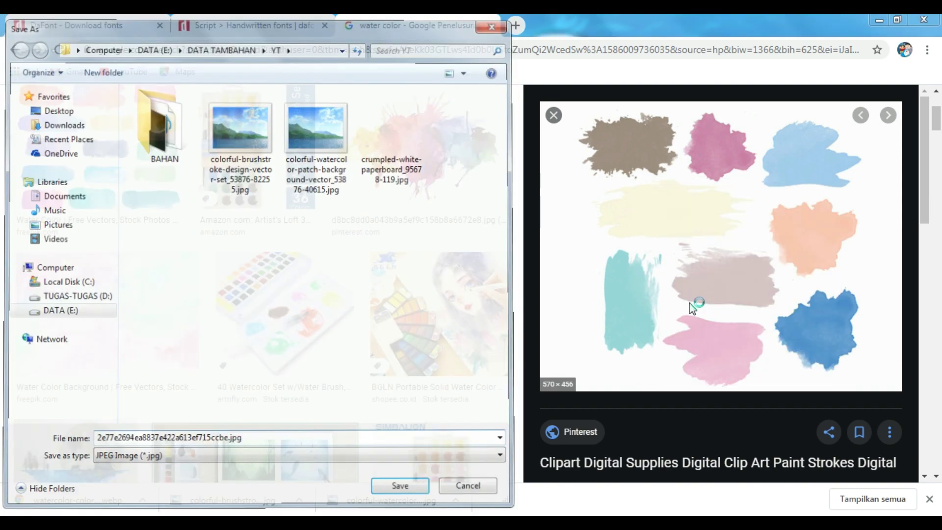
key("Return")
- Save the related Freepik image "Colorful watercolor patch background vector" and minimize the browser
left_click_drag(937, 119, 940, 371)
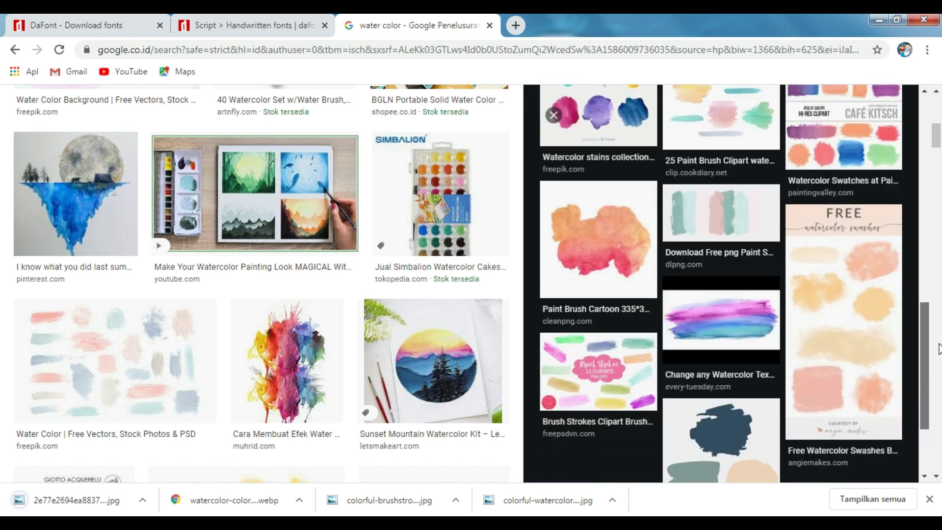
left_click(739, 270)
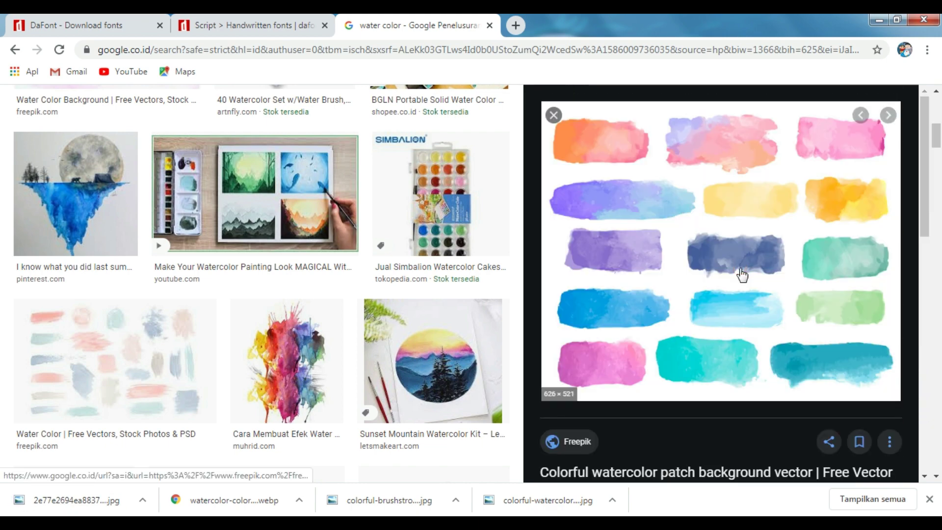
right_click(742, 275)
left_click(787, 393)
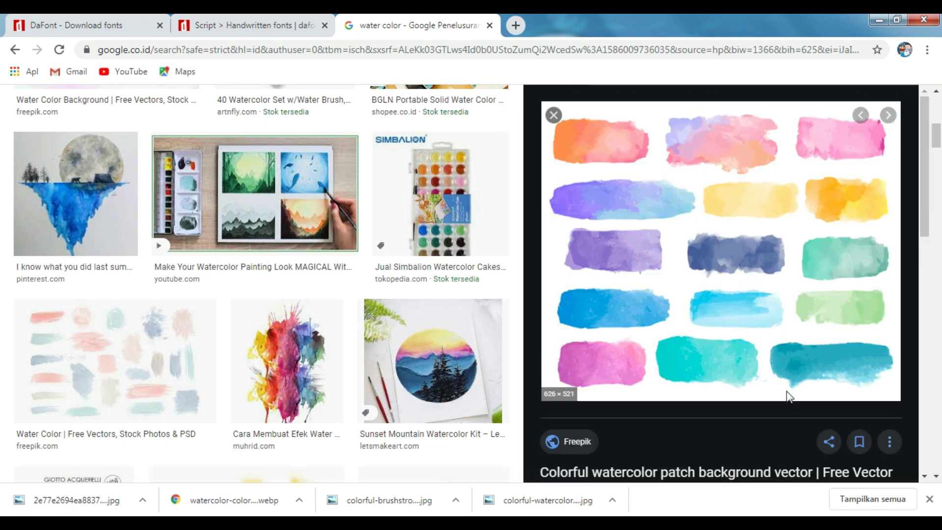
key("Return")
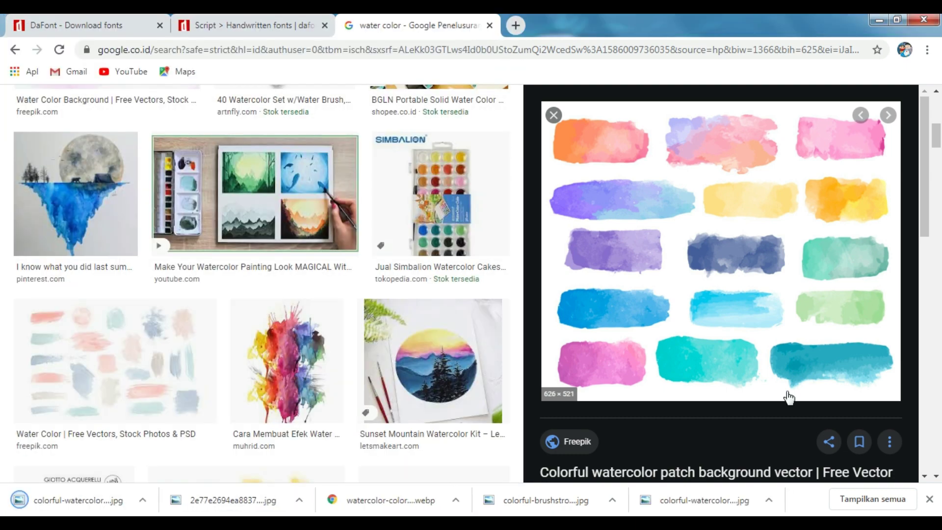
left_click(878, 21)
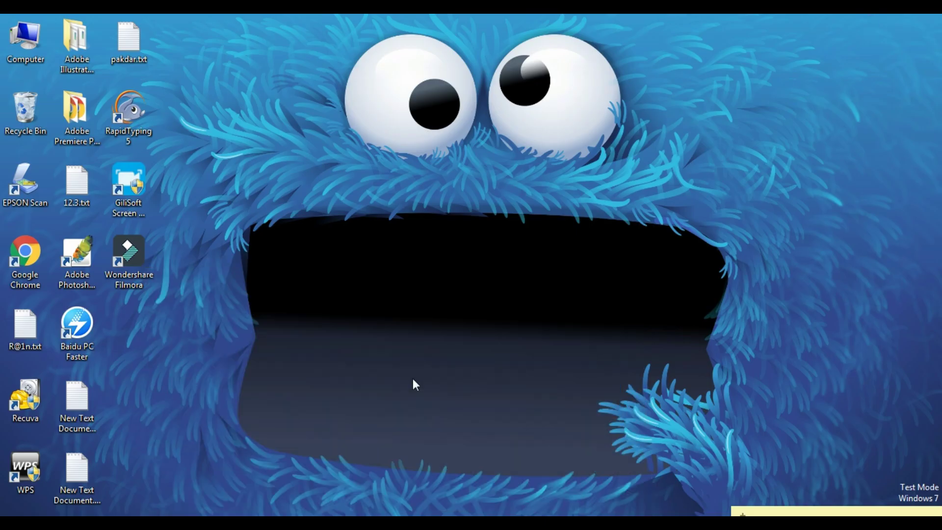
- Start Word 2016 with a blank document, close the extra Document2 window and maximize Document1
key("super")
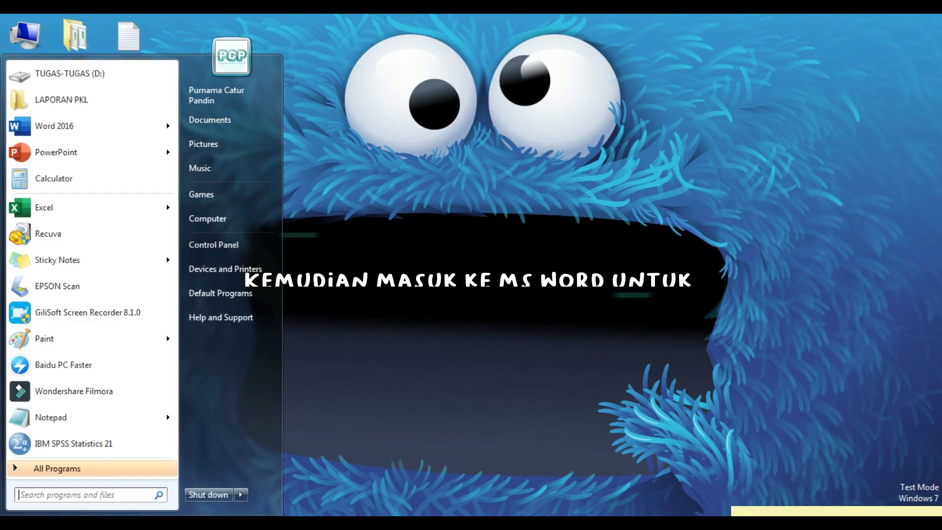
left_click(80, 129)
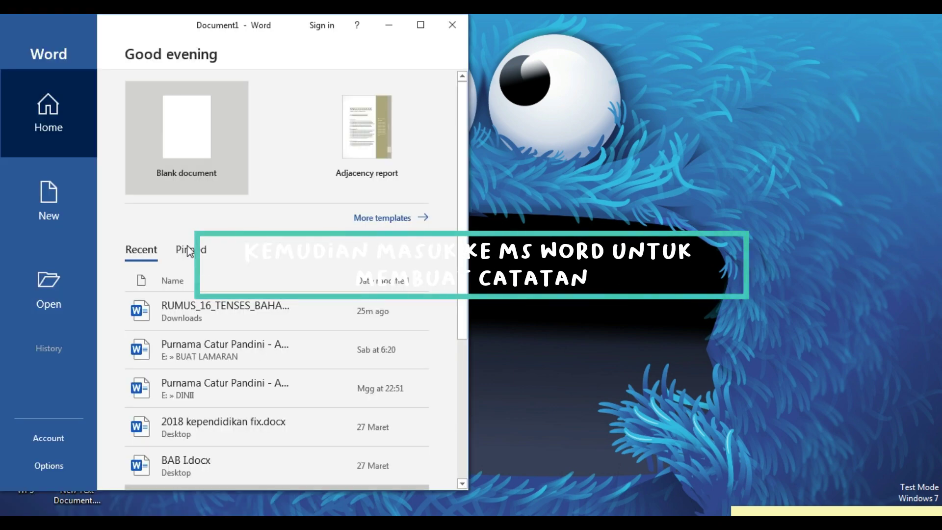
left_click(176, 169)
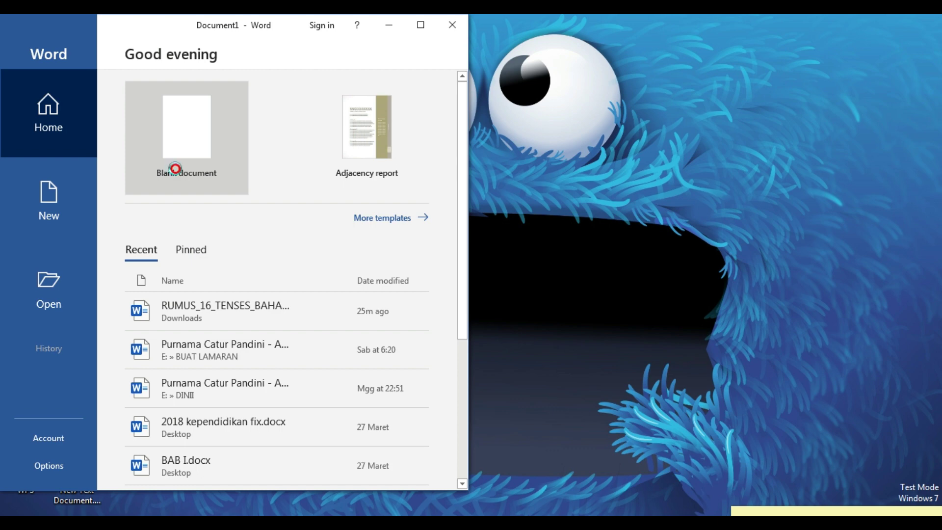
key("ctrl+n")
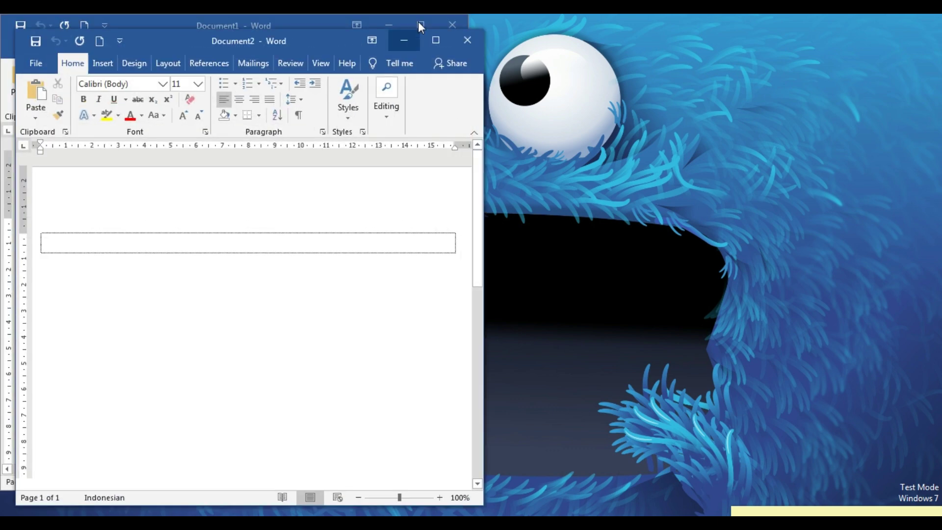
left_click(470, 44)
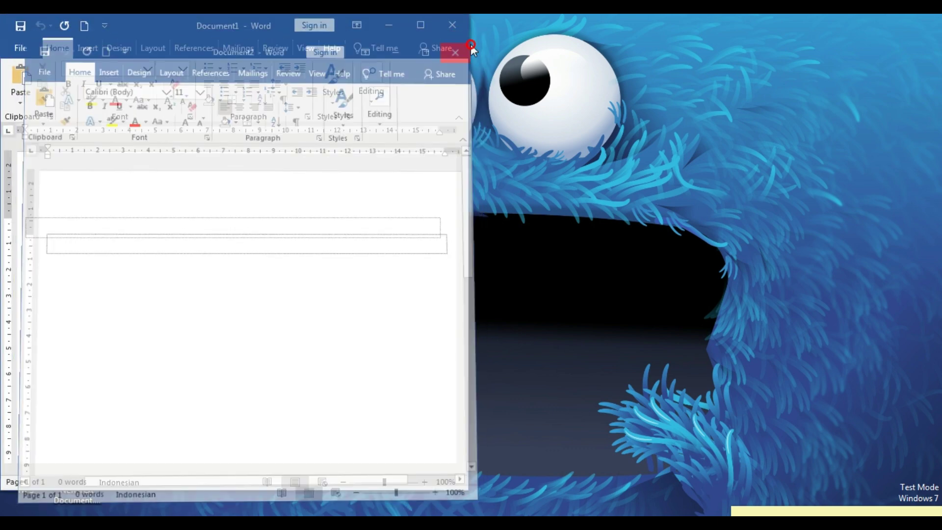
left_click(423, 28)
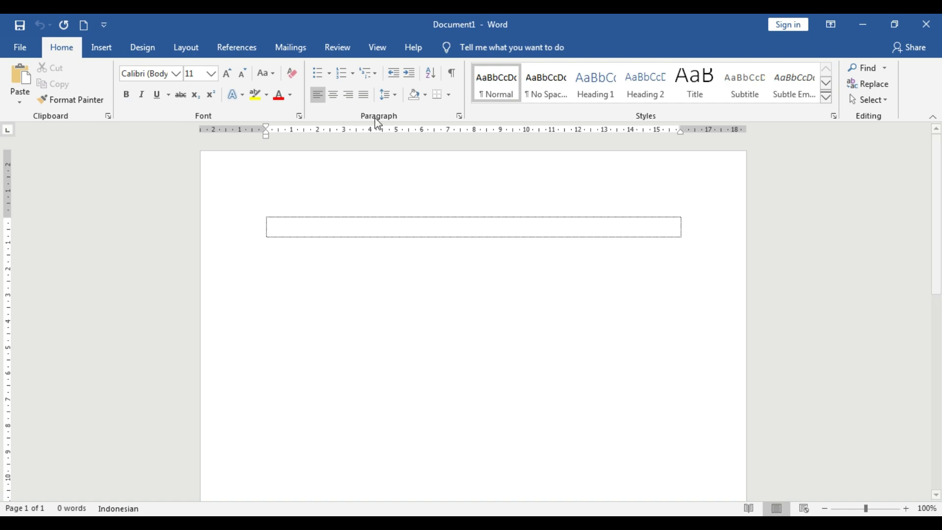
- Show gridlines on the page of Document1 and apply narrow page margins
left_click(369, 45)
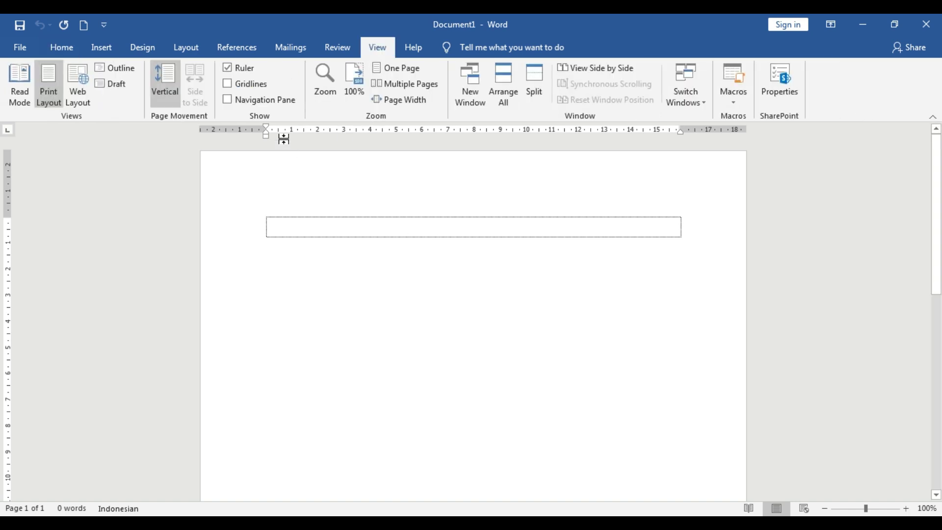
left_click(231, 84)
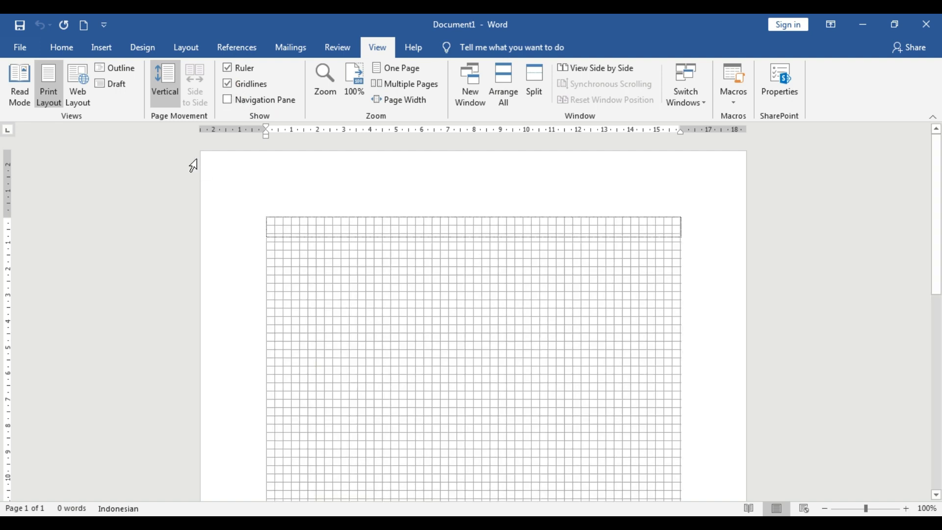
left_click(186, 47)
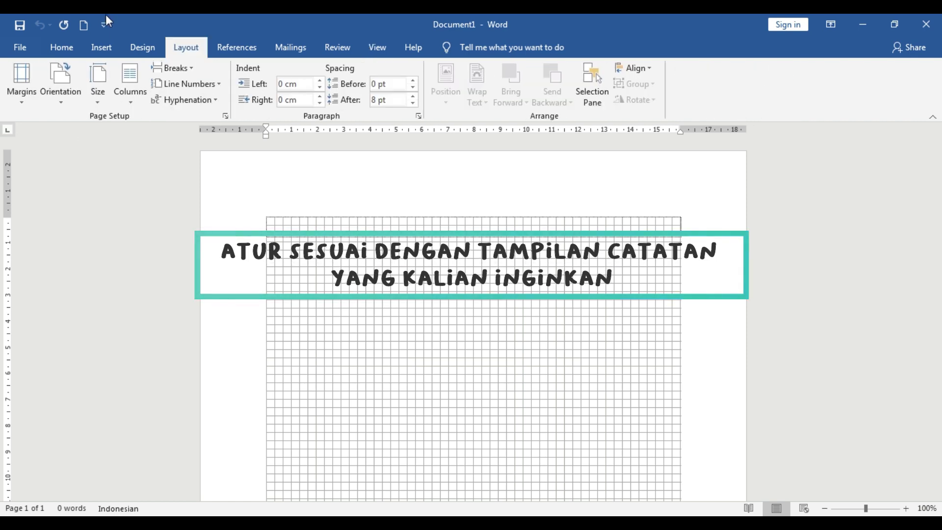
left_click(10, 96)
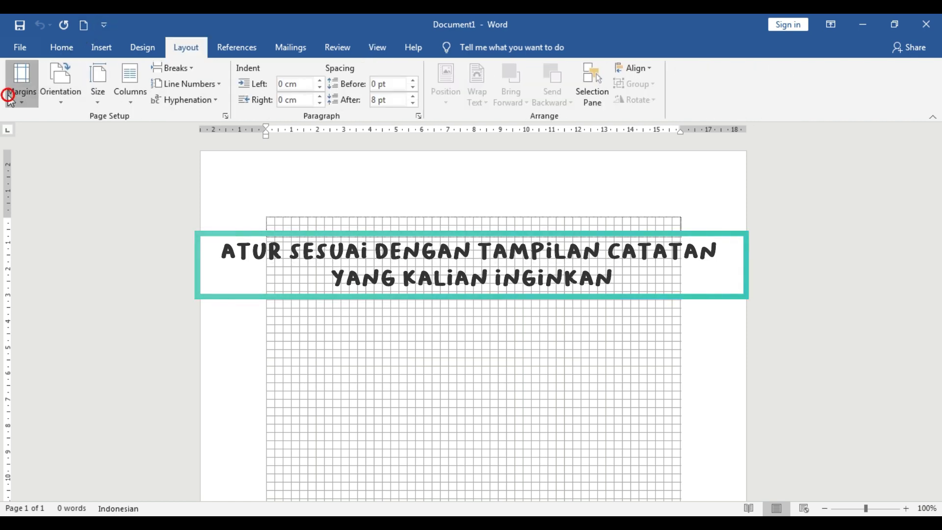
left_click(42, 206)
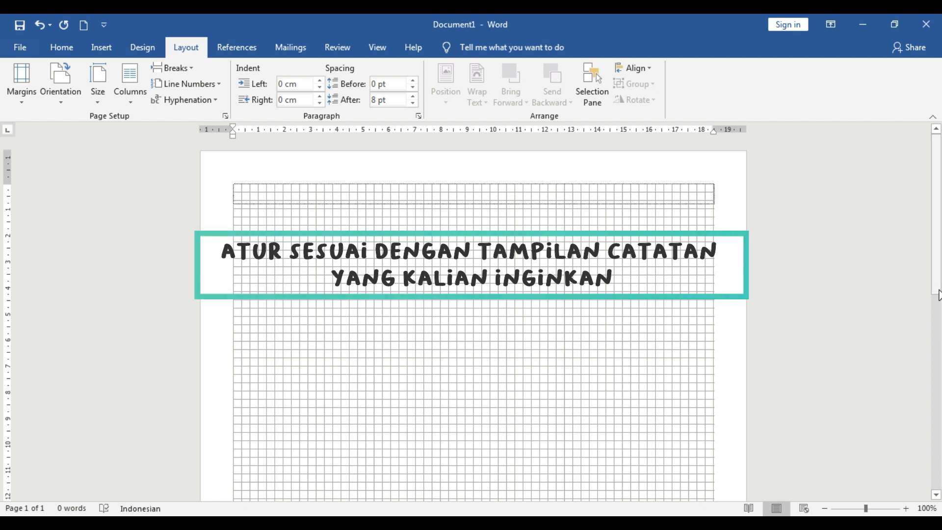
left_click_drag(939, 290, 939, 212)
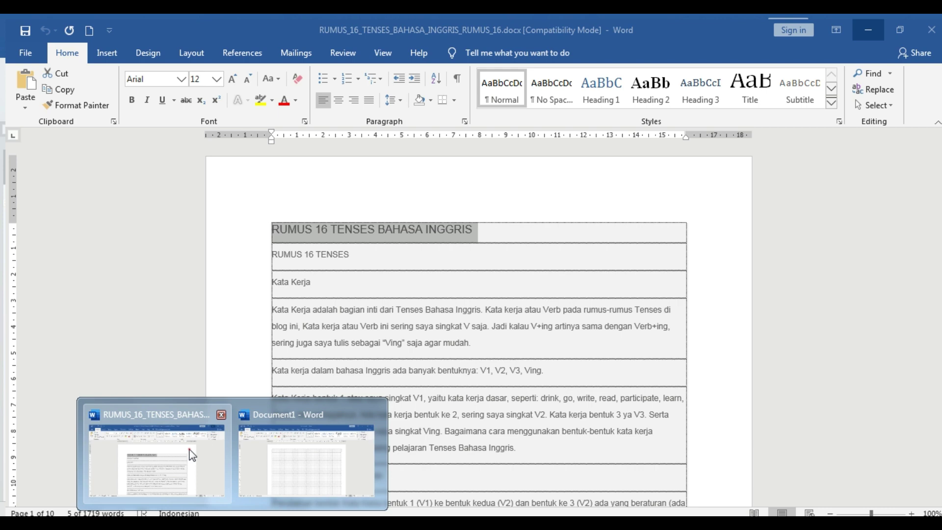
- Copy the title "RUMUS 16 TENSES BAHASA INGGRIS" from the RUMUS_16_TENSES document and switch back to Document1
left_click(189, 452)
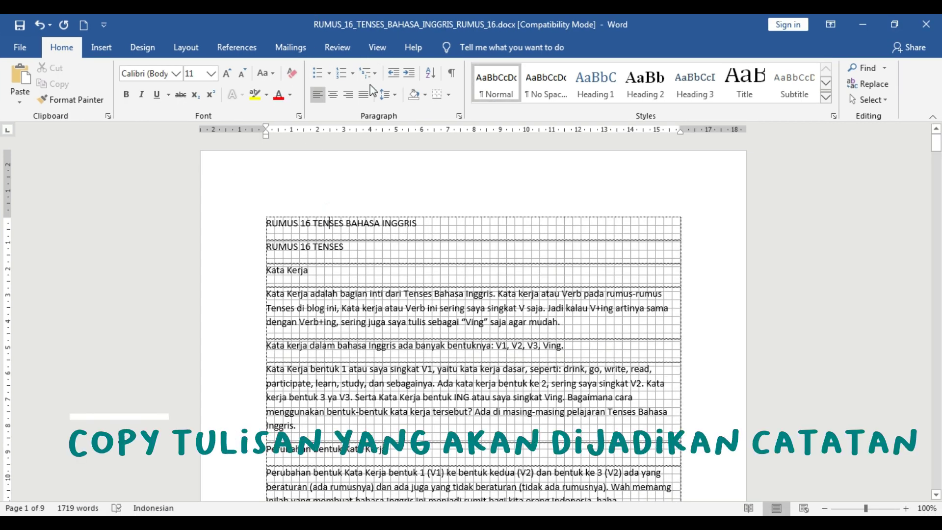
left_click_drag(266, 223, 423, 225)
key("ctrl+c")
key("alt+Tab")
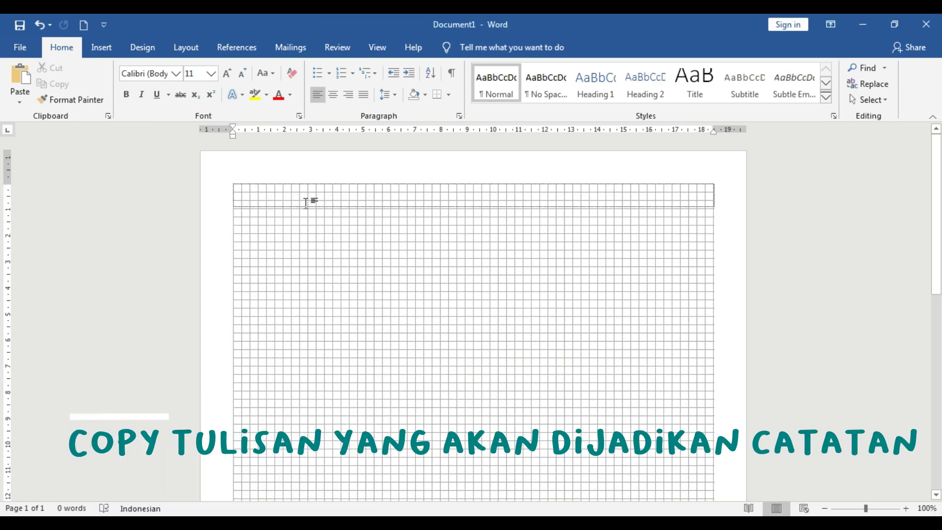
- Paste the copied title at the start of Document1 and insert the colorful-watercolor-patch-background-vector picture below it
key("ctrl+v")
left_click(101, 47)
left_click(149, 68)
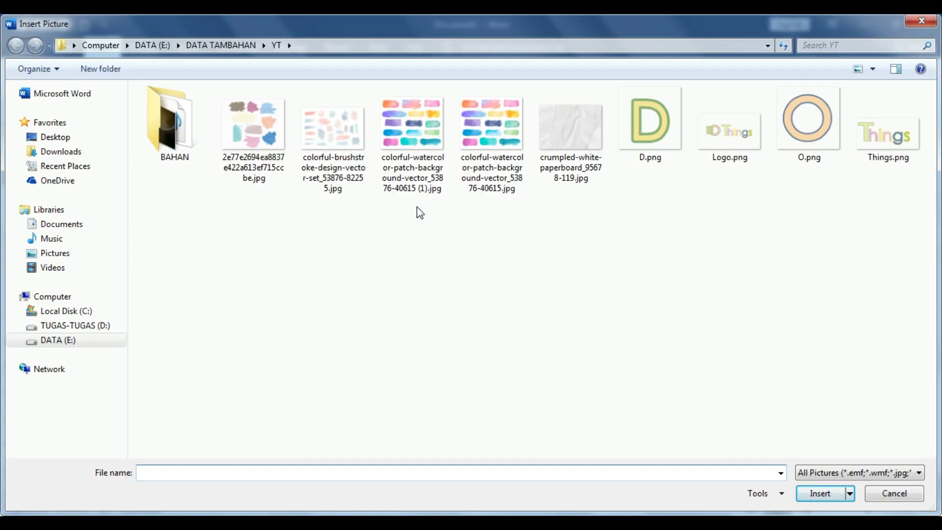
double_click(382, 158)
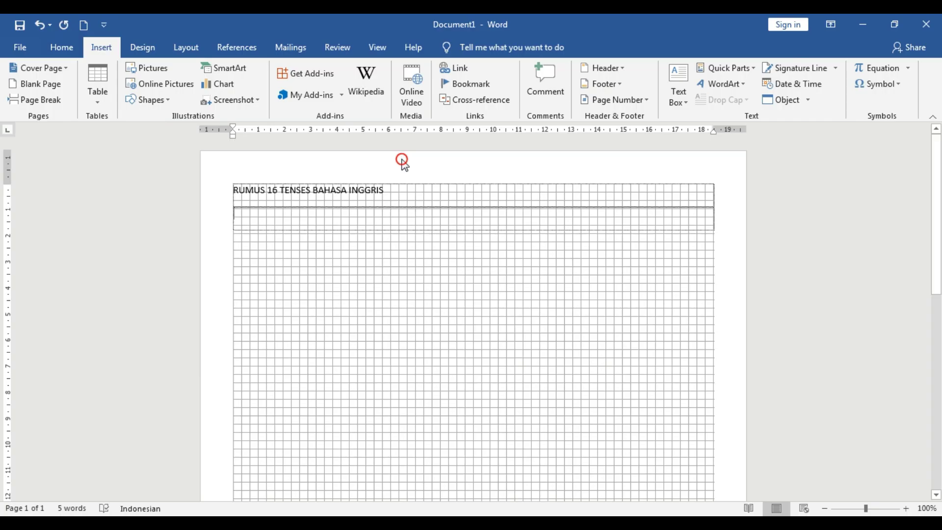
- Crop the watercolor picture to its pale yellow patch and enlarge it to about 3.29 × 8.57 cm
left_click(803, 80)
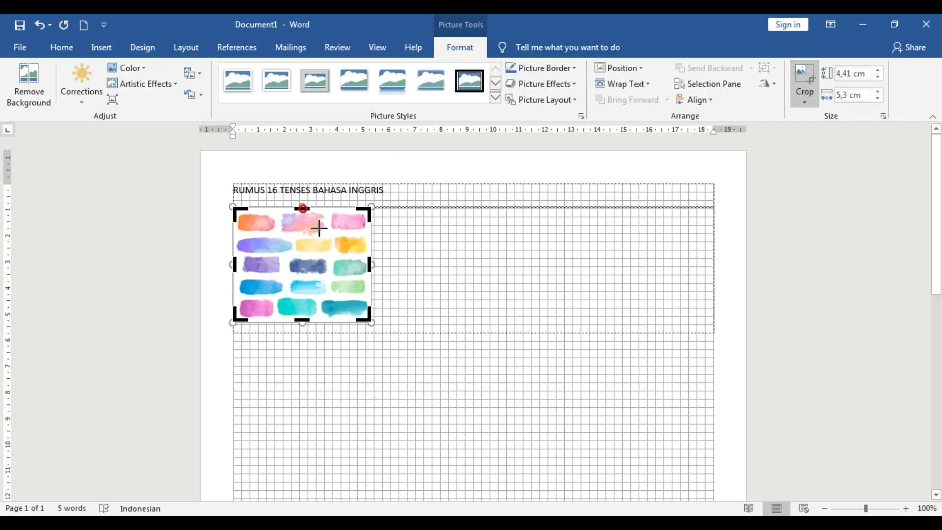
left_click_drag(303, 209, 327, 238)
left_click_drag(234, 249, 273, 242)
left_click_drag(255, 290, 458, 309)
key("Return")
- Make the white background of the yellow patch picture transparent
left_click(253, 238)
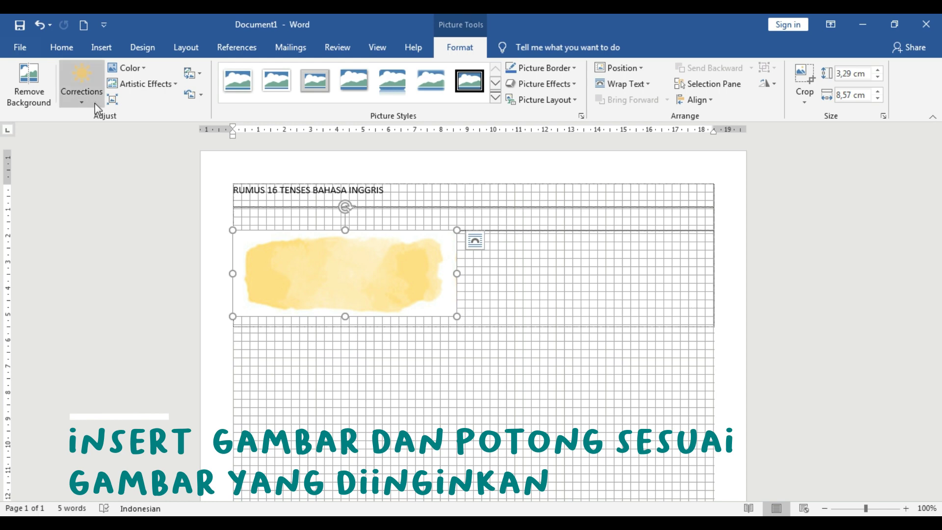
left_click(91, 98)
left_click(142, 72)
left_click(161, 349)
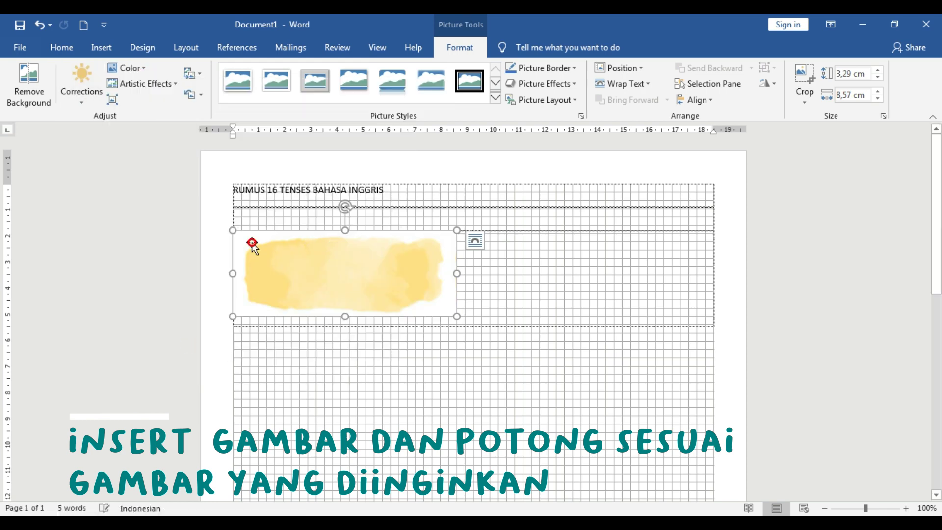
left_click(250, 244)
- Set the yellow patch behind the text and place it centred near the top of the page
left_click(477, 238)
left_click(545, 369)
left_click_drag(350, 296, 422, 249)
left_click_drag(572, 229, 616, 229)
- Try to move the title down onto the yellow patch
left_click_drag(232, 191, 385, 198)
key("ctrl+x")
left_click(415, 216)
left_click(338, 196)
key("ctrl+v")
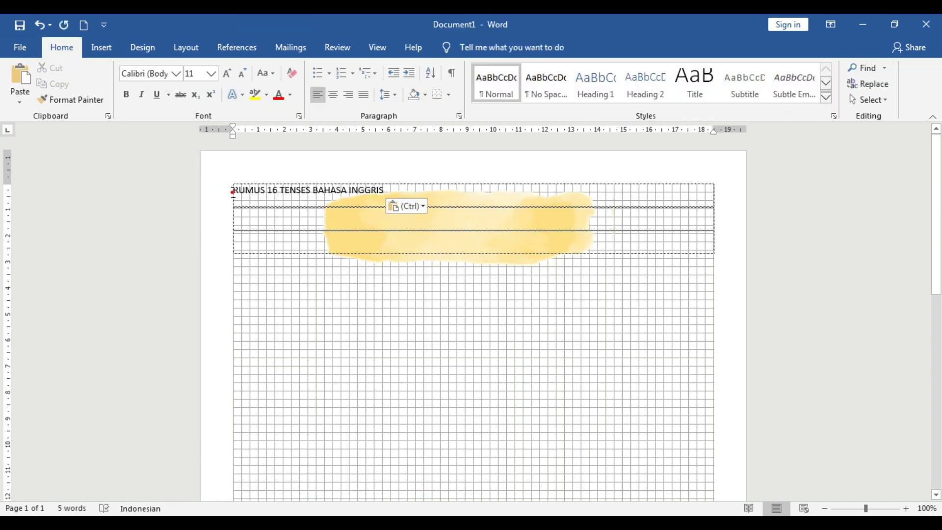
left_click(233, 192)
key("Return")
key("ctrl+z")
- Move the title "RUMUS 16 TENSES BAHASA INGGRIS" to the second line, over the yellow patch, and centre it
left_click_drag(384, 190, 236, 190)
left_click_drag(233, 191, 386, 194)
left_click_drag(384, 190, 234, 190)
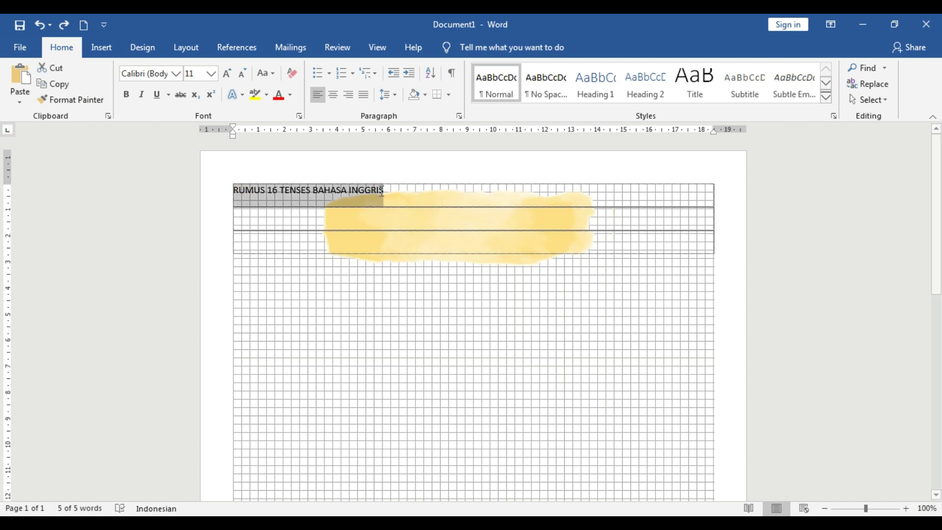
key("ctrl+x")
left_click(408, 226)
left_click(290, 220)
key("ctrl+v")
key("ctrl+e")
- Format the title in the Serenity font at size 24
left_click_drag(399, 213, 552, 215)
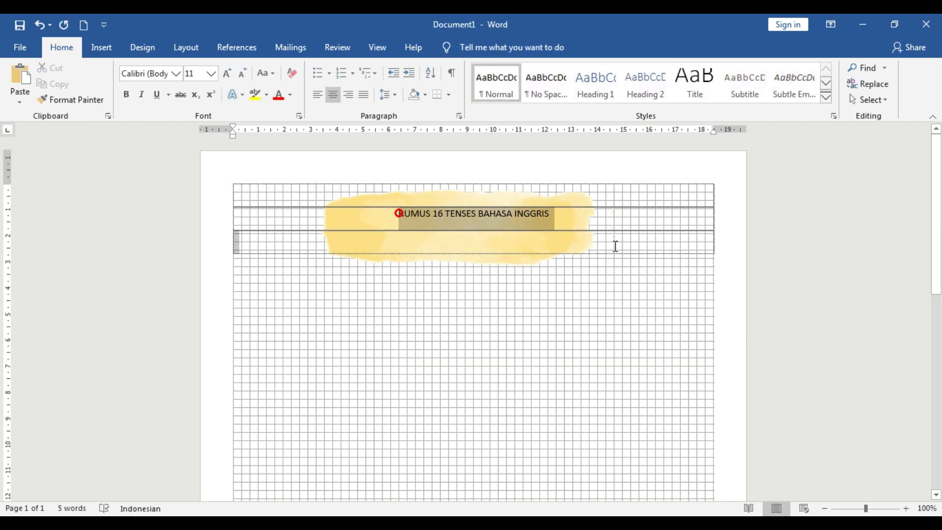
type("Serenity")
key("Return")
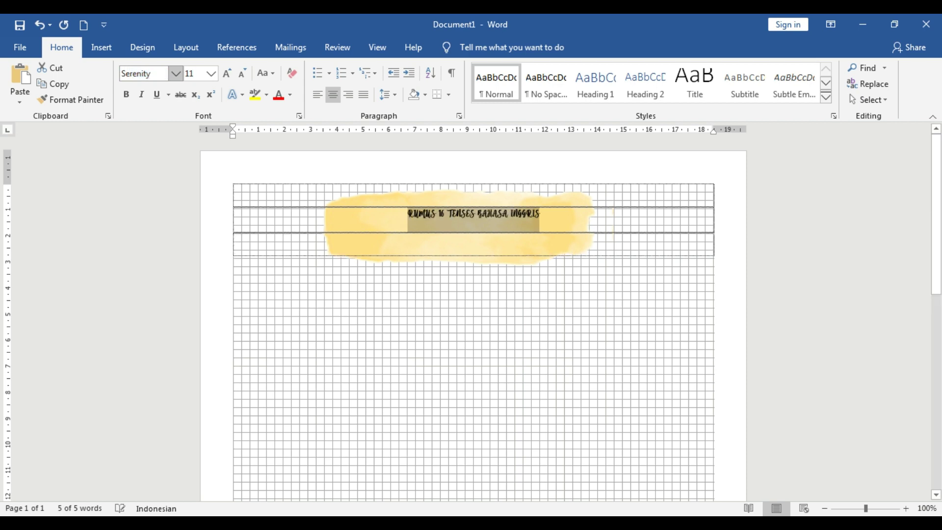
left_click(211, 73)
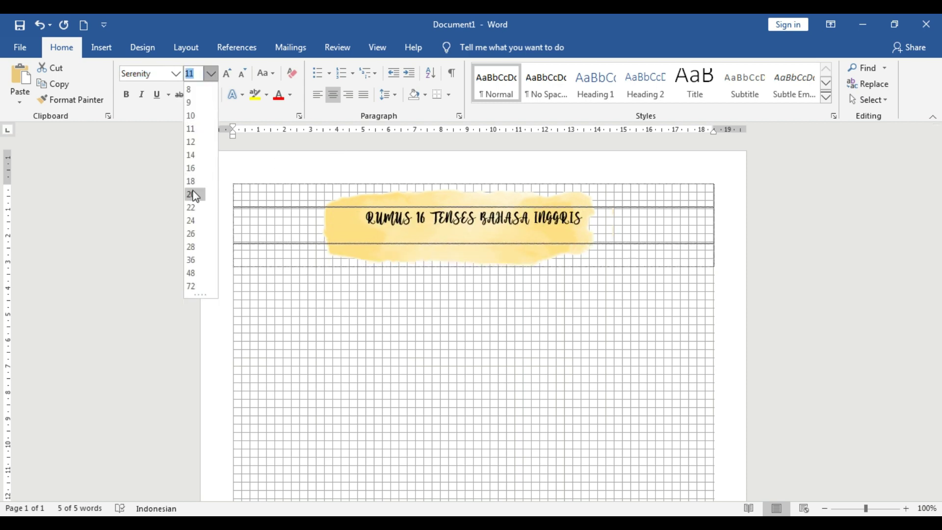
left_click(190, 220)
- Widen the yellow patch and reduce its height so that it fits behind the enlarged title
left_click(450, 255)
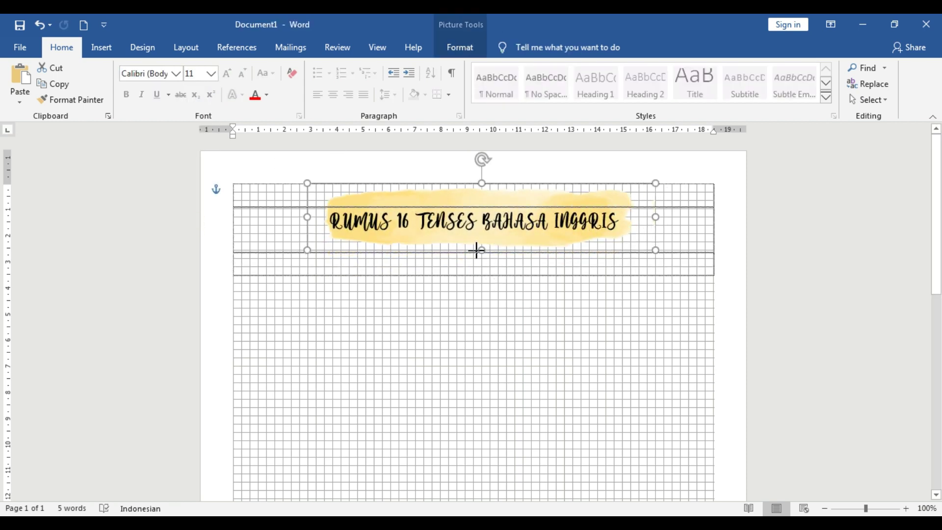
left_click(465, 231)
key("ctrl+a")
left_click(457, 235)
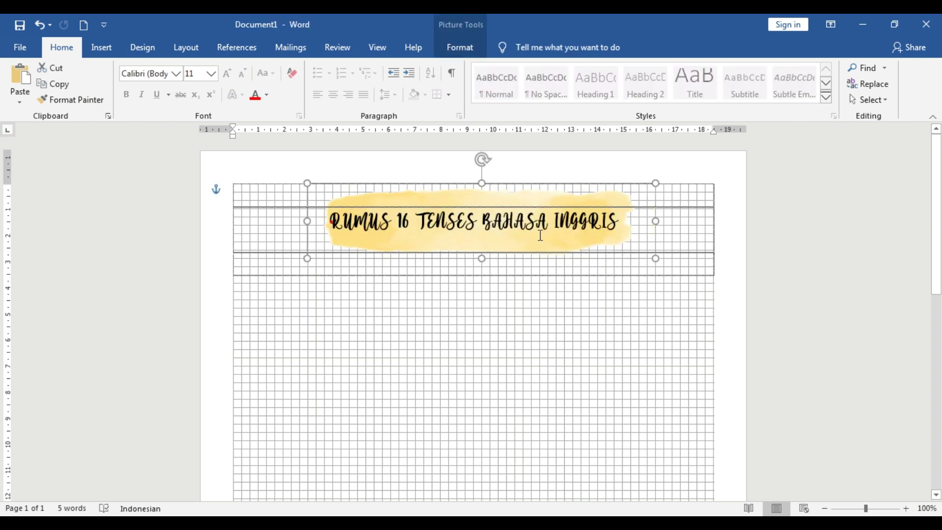
- Color the title text Gold, Accent 4, Darker 50%
left_click(543, 231)
left_click(290, 94)
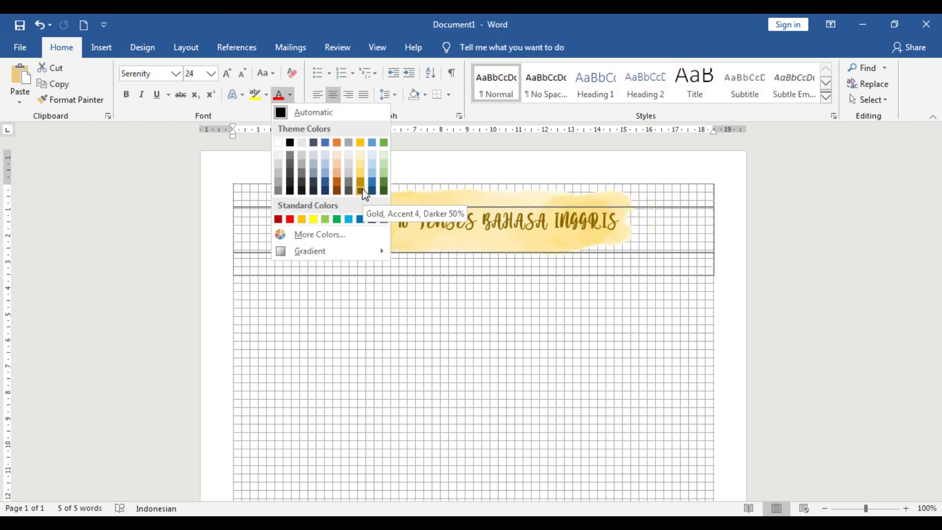
left_click(361, 188)
- Copy the "Kata Kerja" heading and its paragraphs from the RUMUS_16_TENSES document and paste them on a new line below the Document1 title
left_click(389, 231)
key("Return")
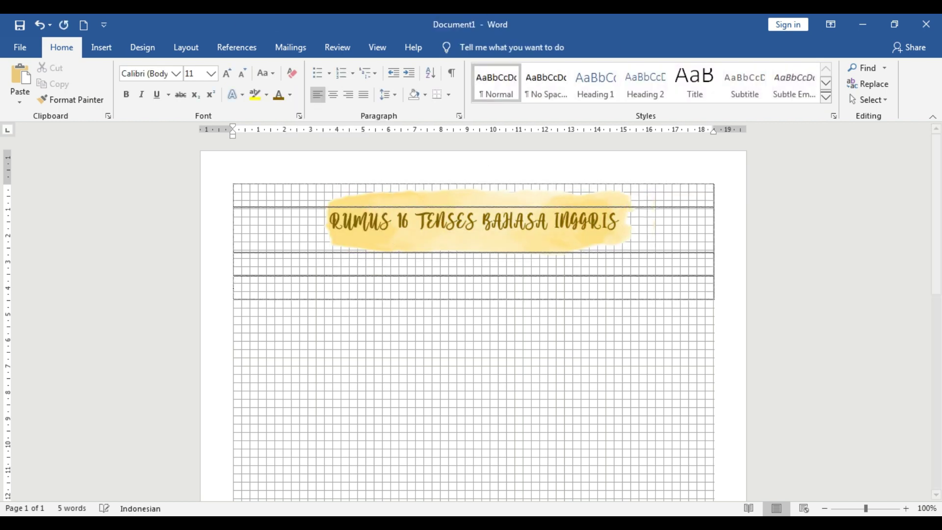
left_click(325, 524)
left_click(879, 21)
mouse_move(231, 524)
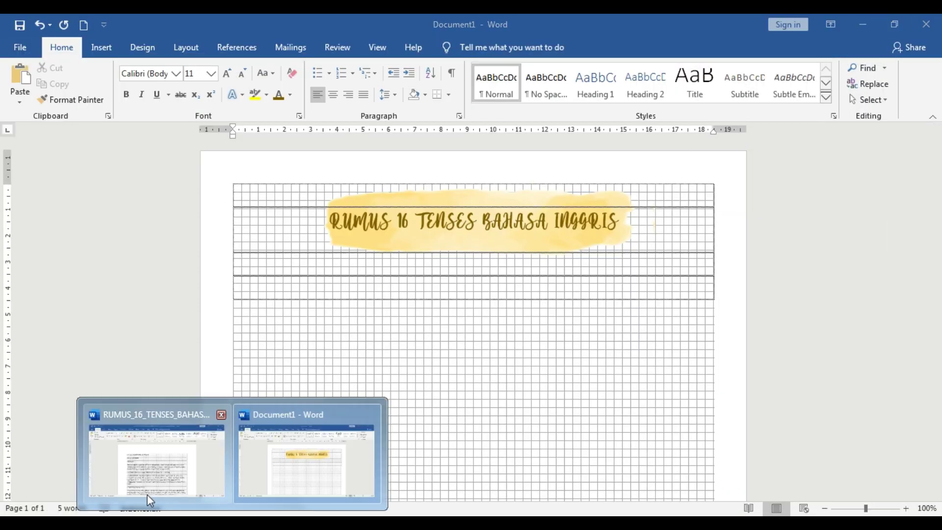
left_click(147, 496)
left_click_drag(265, 269, 376, 434)
key("ctrl+c")
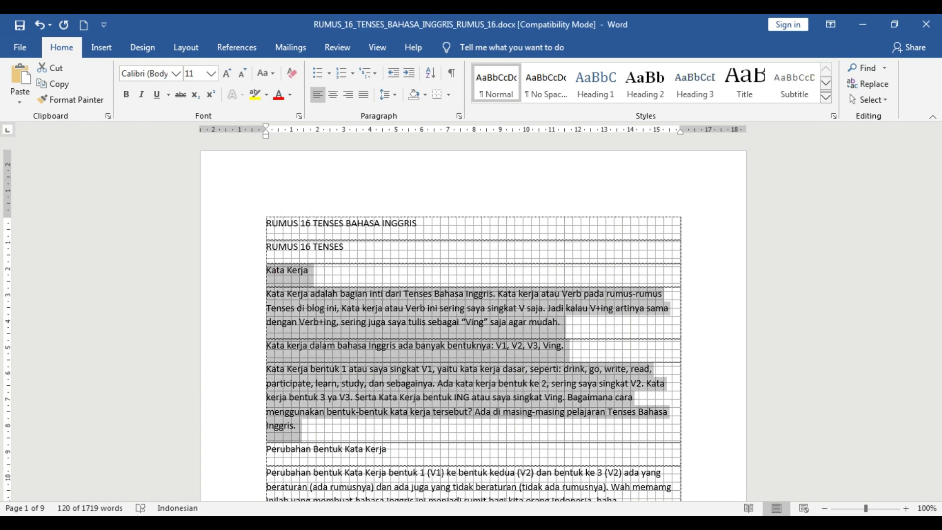
left_click(280, 446)
key("ctrl+v")
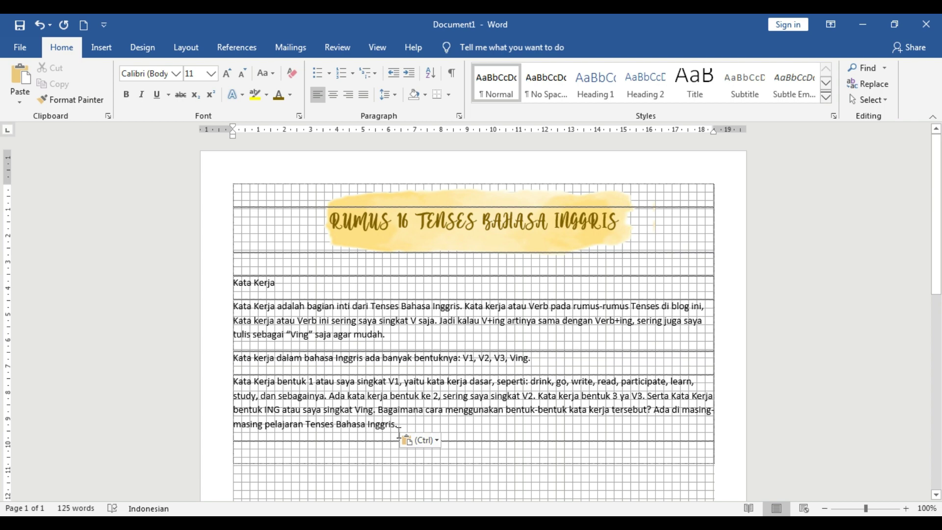
- Try the Santhin and Paper Daisy fonts on the pasted Kata Kerja text
left_click_drag(398, 427, 211, 284)
left_click(172, 74)
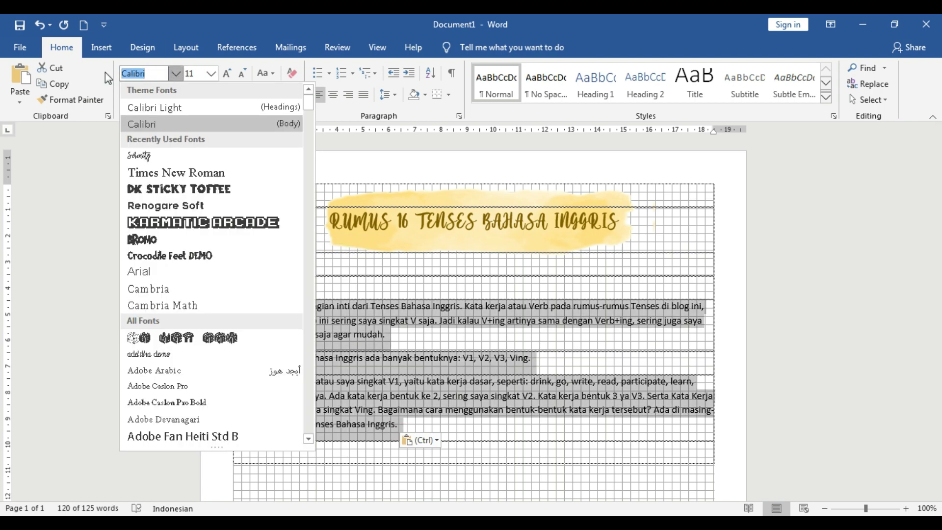
type("Santhin")
key("Return")
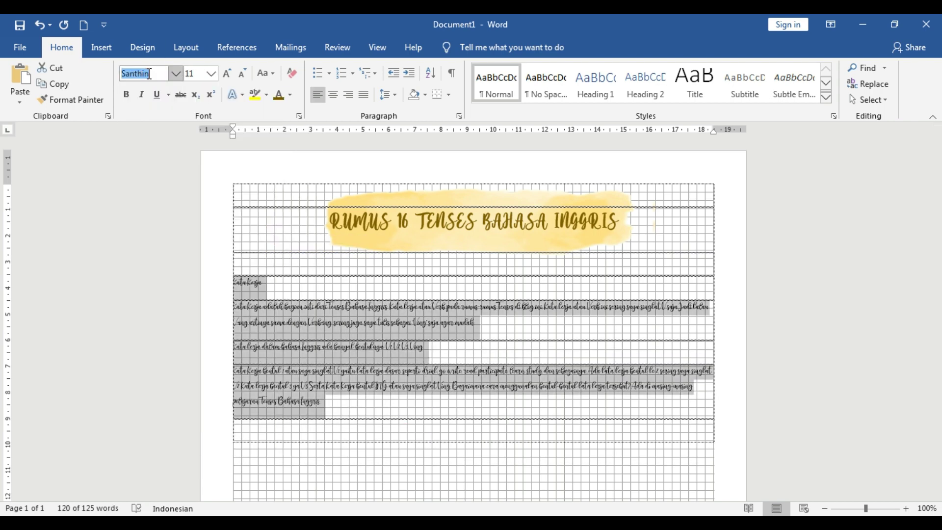
key("Return")
- Format the Kata Kerja section at size 14 in the font whose name begins "Please write", and make it bold
left_click(211, 73)
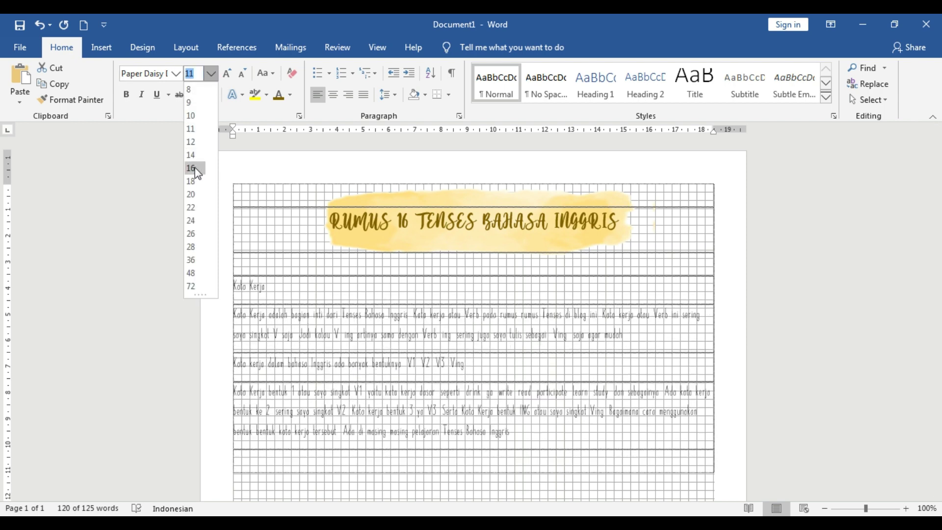
left_click(194, 159)
type("Ple")
key("Return")
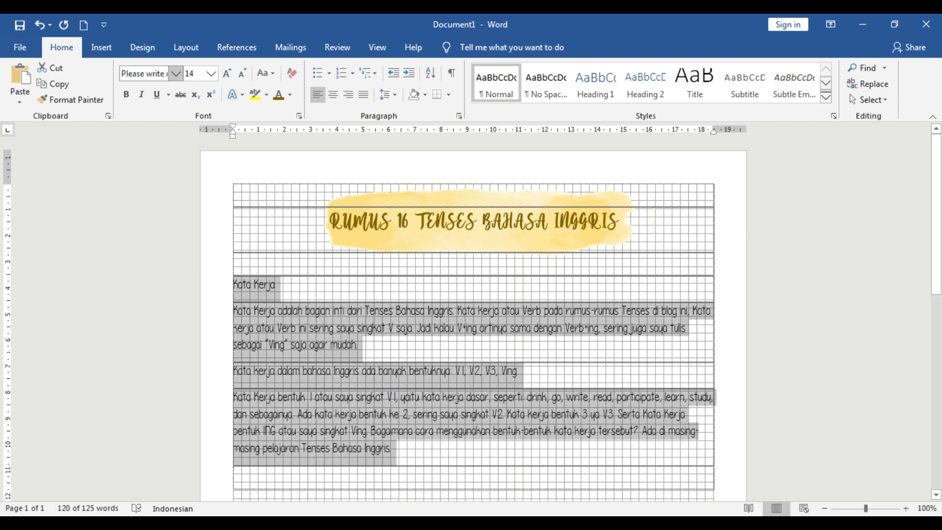
left_click(289, 326)
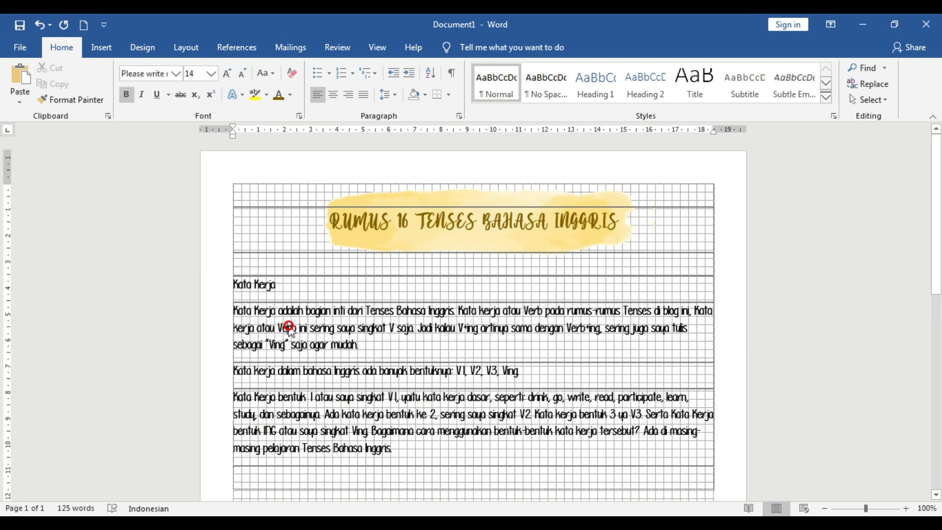
- Insert the colorful-watercolor-patch-background-vector picture again, next to the "Kata Kerja" heading
left_click(101, 47)
left_click(133, 68)
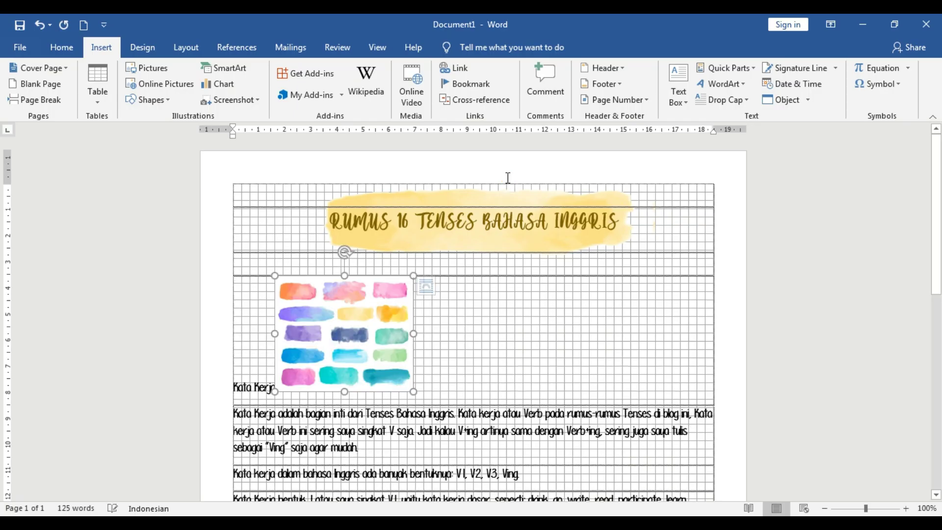
double_click(491, 123)
- Crop the new picture to its light blue patch and put it on its own line below the "Kata Kerja" heading
left_click_drag(347, 274, 346, 338)
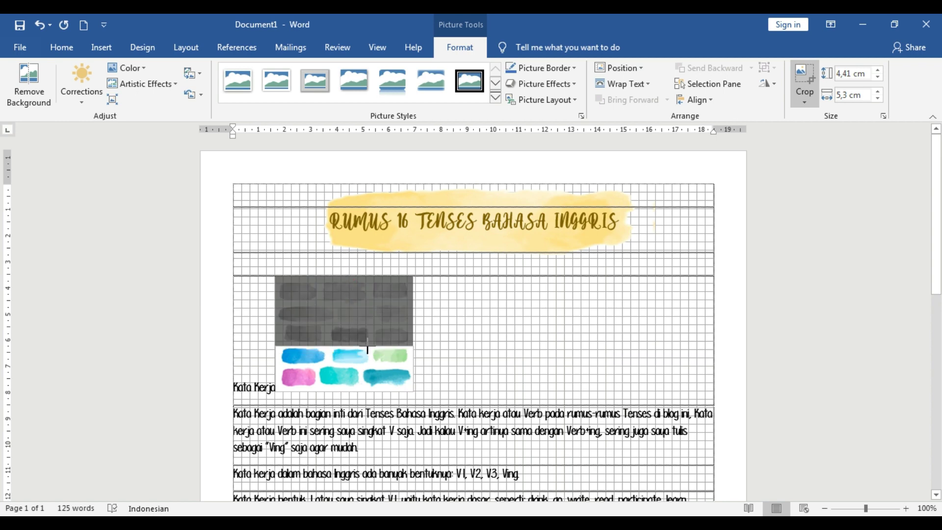
left_click_drag(413, 323, 371, 293)
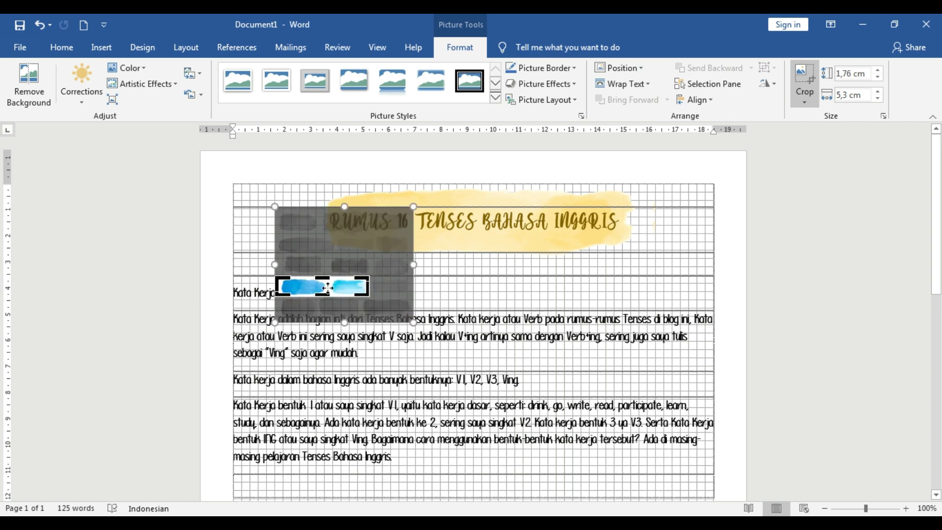
left_click_drag(278, 289, 329, 284)
left_click(283, 314)
left_click(265, 314)
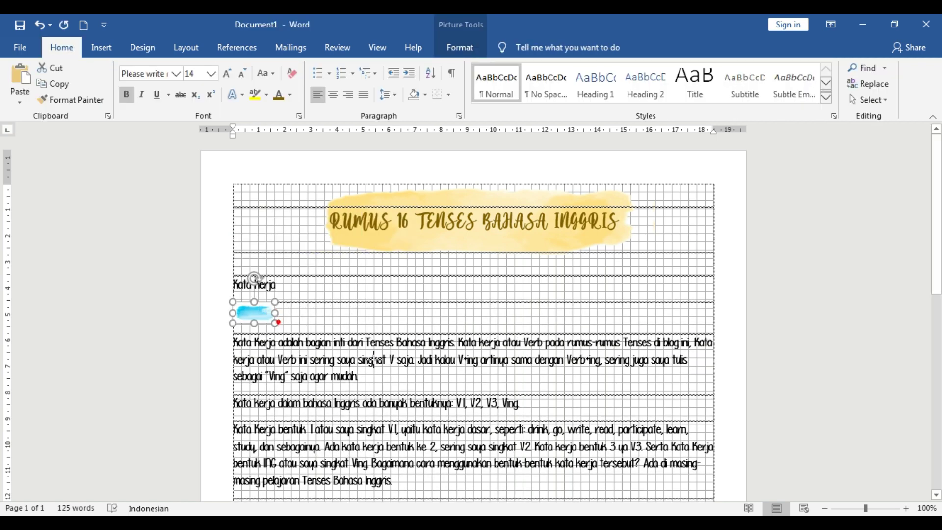
- Enlarge the blue patch to about 3.18 × 6.35 cm and set it behind the text
left_click_drag(273, 321, 399, 385)
left_click(417, 312)
left_click(487, 426)
- Make the white background of the blue patch picture transparent
left_click(459, 47)
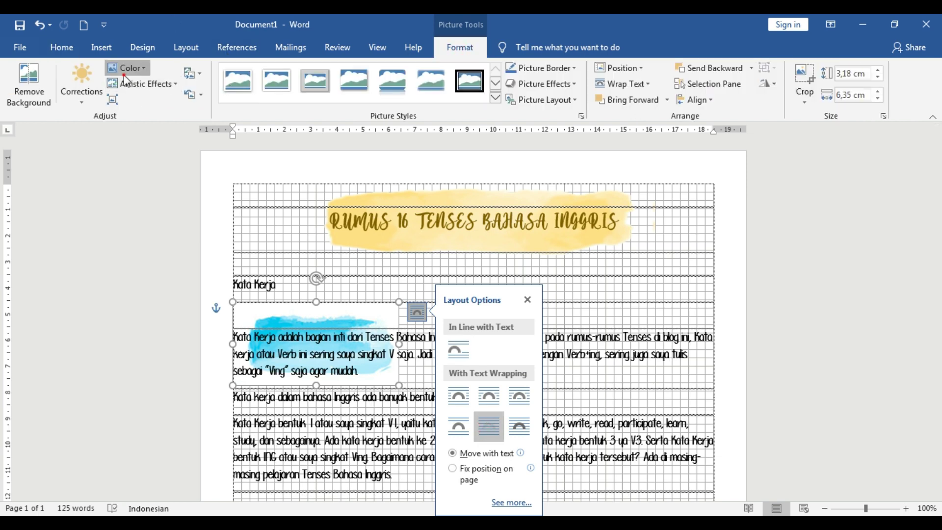
left_click(130, 68)
left_click(150, 357)
left_click(389, 316)
left_click(311, 319)
- Move the blue patch behind the "Kata Kerja" heading and reduce its height to about 1.75 cm
left_click_drag(316, 320, 291, 273)
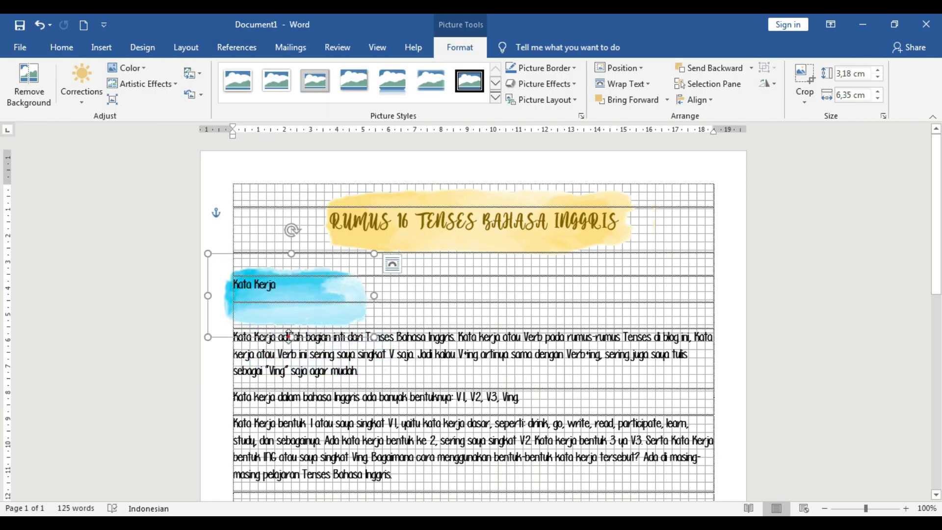
mouse_move(291, 336)
left_mouse_down()
mouse_move(291, 299)
mouse_move(326, 283)
left_mouse_up()
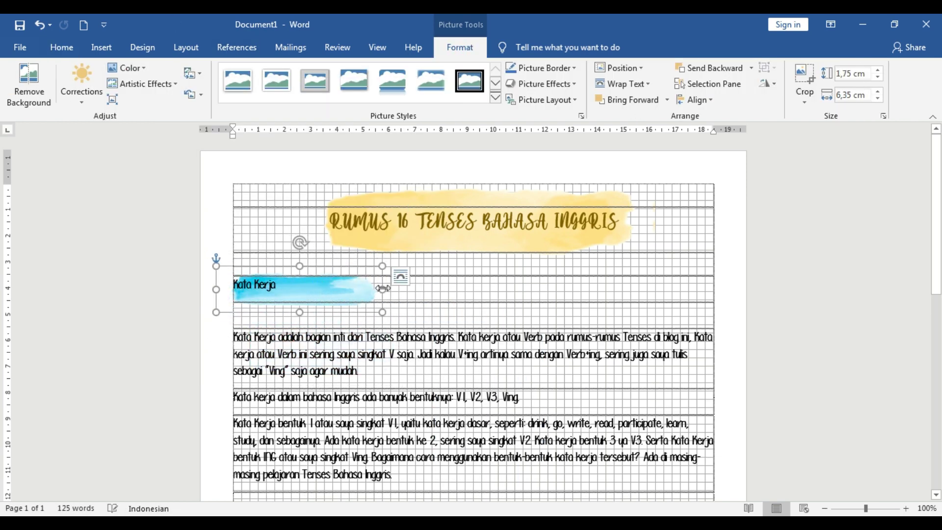
- Indent the "Kata Kerja" heading to sit centred on the narrowed blue patch and remove the empty line below it
left_click(274, 290)
left_click(273, 290)
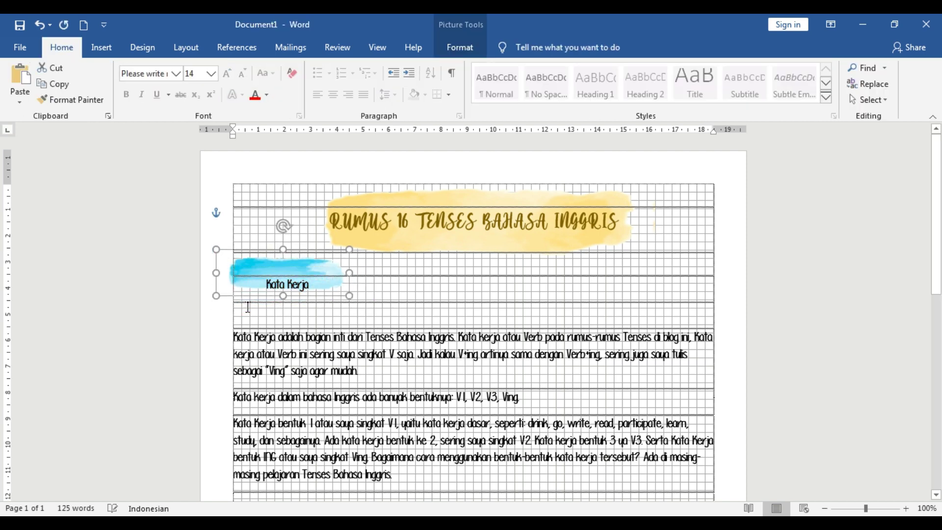
left_click_drag(322, 293, 323, 284)
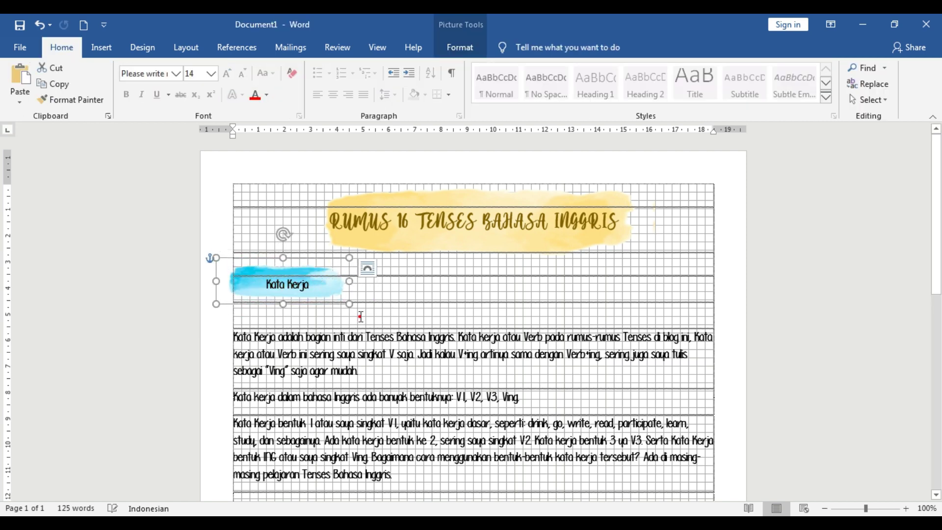
left_click(273, 324)
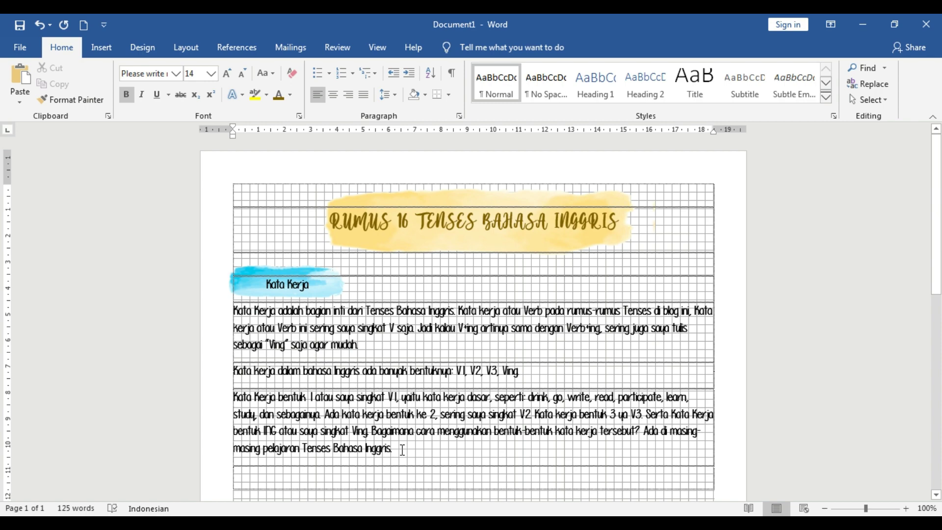
- Hide the page gridlines and place the cursor at the end of the last Kata Kerja paragraph
left_click(378, 47)
left_click(250, 84)
left_click(418, 448)
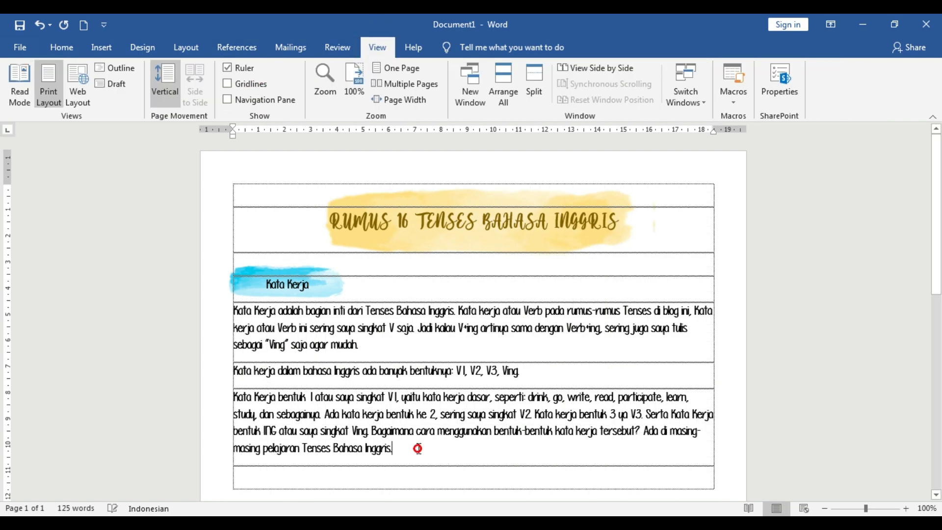
- Copy the section from "Perubahan Bentuk Kata Kerja" through "tenses bahasa inggris" in the RUMUS_16 source document and paste it below the Kata Kerja paragraphs in Document1
scroll(417, 448, "down", 1)
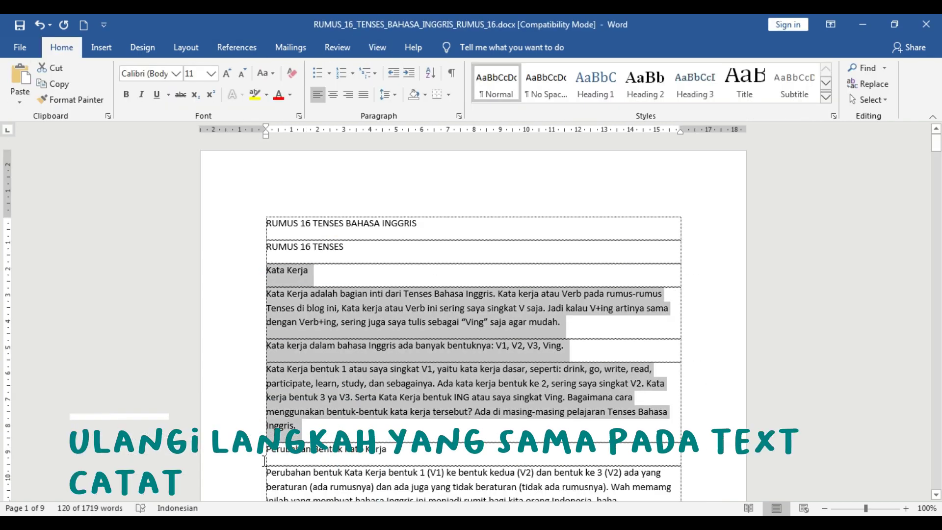
left_click_drag(264, 461, 432, 436)
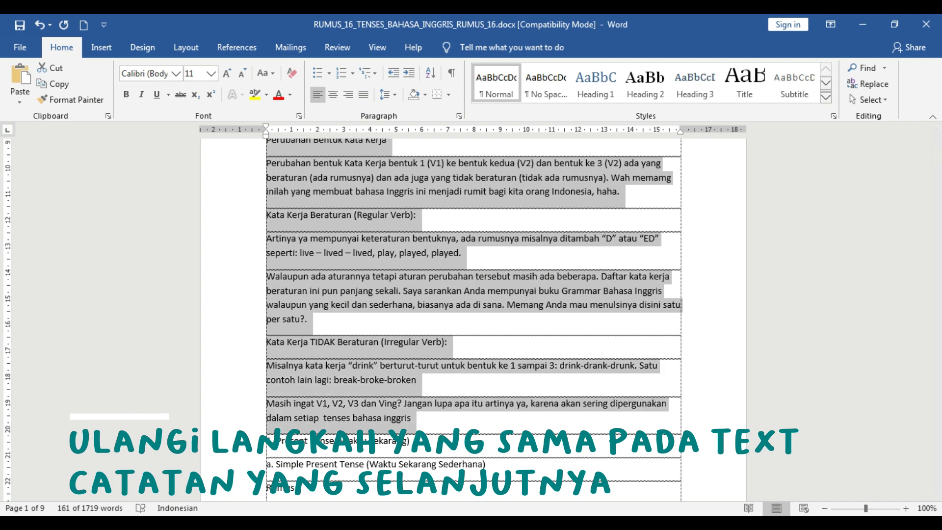
key("ctrl+c")
key("alt+Tab")
key("ctrl+v")
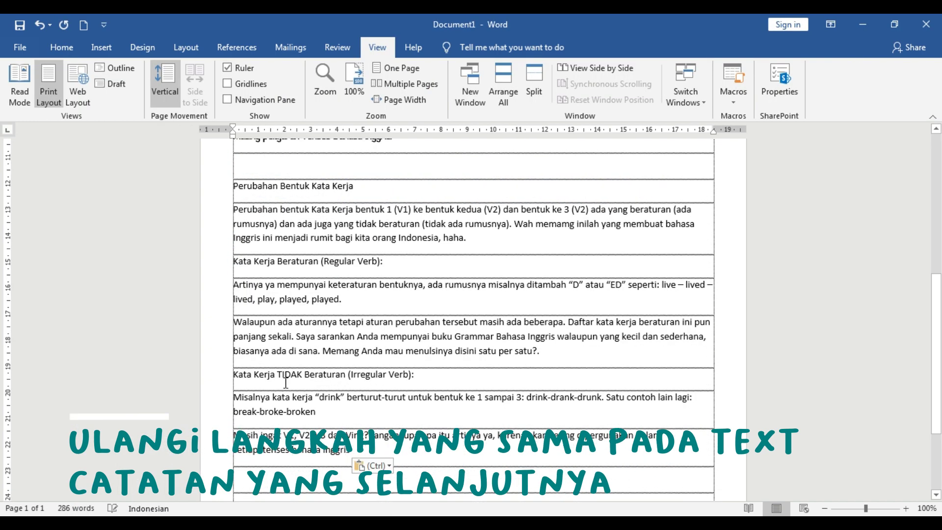
- Format the whole pasted section in the "Please write" handwriting font used above, at size 14 and bold
key("ctrl+shift+Up")
key("ctrl+shift+Up")
key("ctrl+shift+Up")
key("ctrl+shift+Up")
key("ctrl+shift+Up")
key("ctrl+shift+Up")
key("ctrl+shift+Up")
key("ctrl+shift+Up")
left_click(62, 47)
left_click(139, 74)
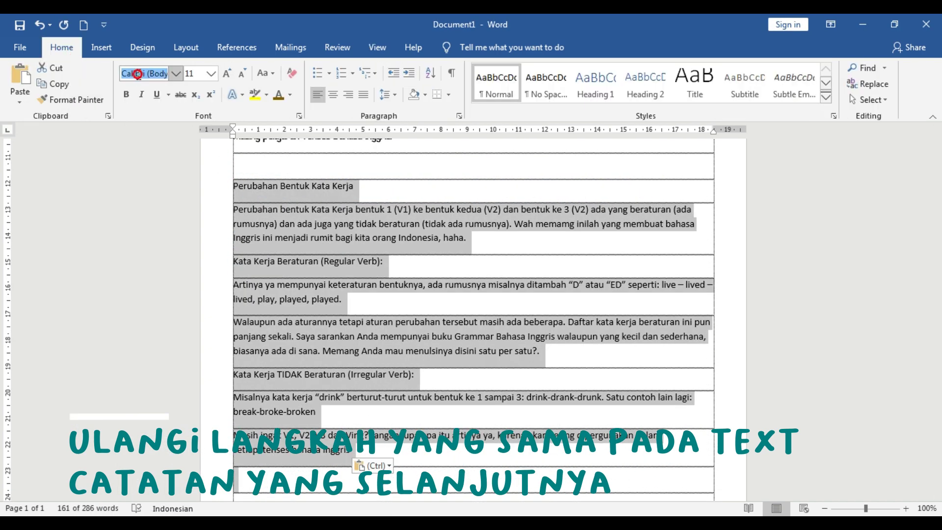
left_click(211, 73)
left_click(197, 164)
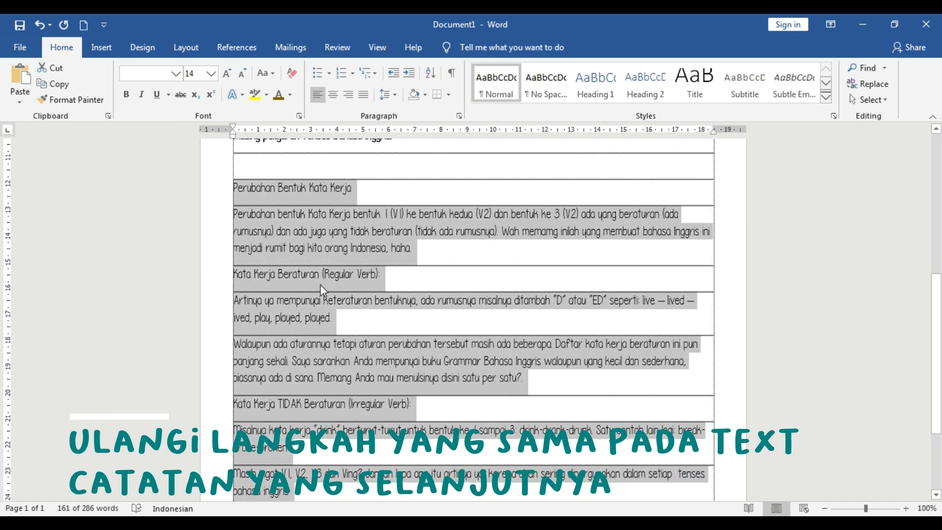
key("ctrl+b")
- Insert the picture colorful-watercolor-patch-background-vector_53876-40615.jpg on the empty line above the "Perubahan Bentuk Kata Kerja" heading
scroll(473, 319, "up", 5)
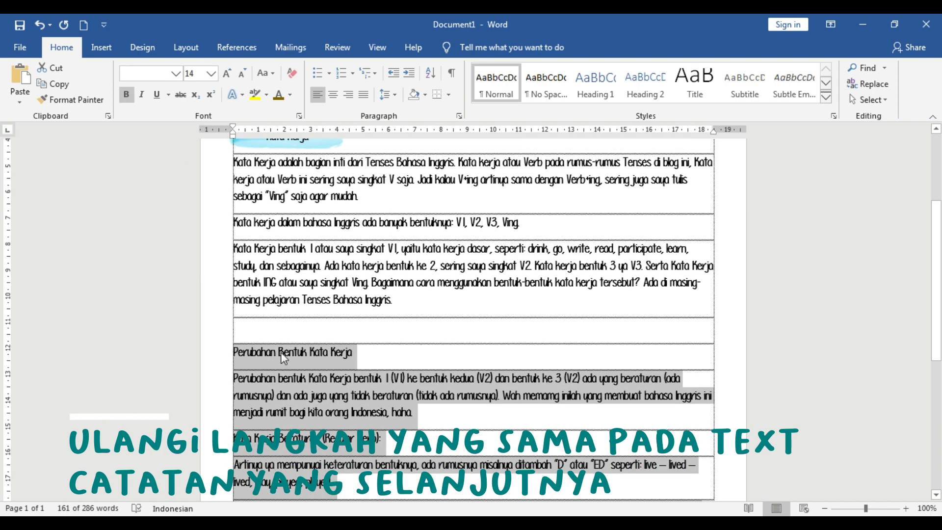
left_click(268, 330)
left_click(101, 47)
left_click(143, 67)
double_click(486, 147)
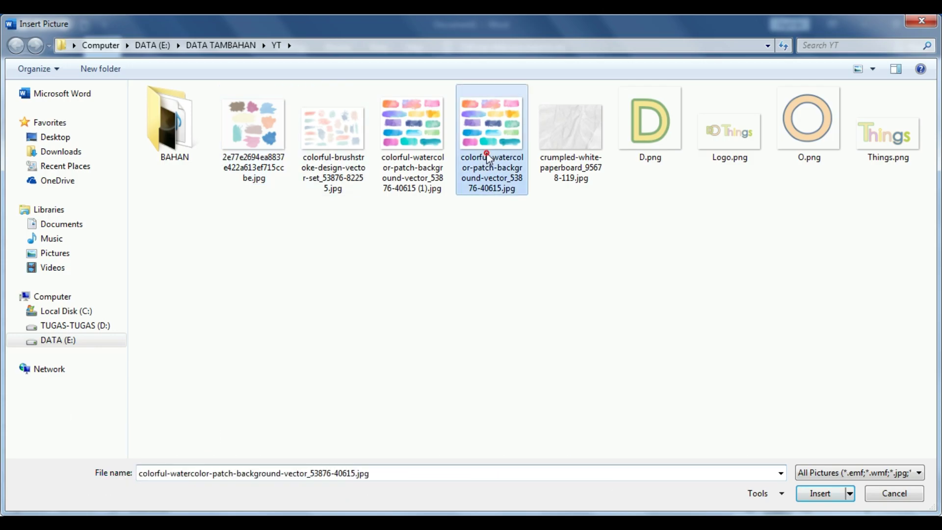
- Crop the inserted picture to the light green patch and enlarge it to about 2.46 by 5.58 cm
left_click(808, 78)
left_click_drag(235, 319, 331, 388)
left_click(252, 333)
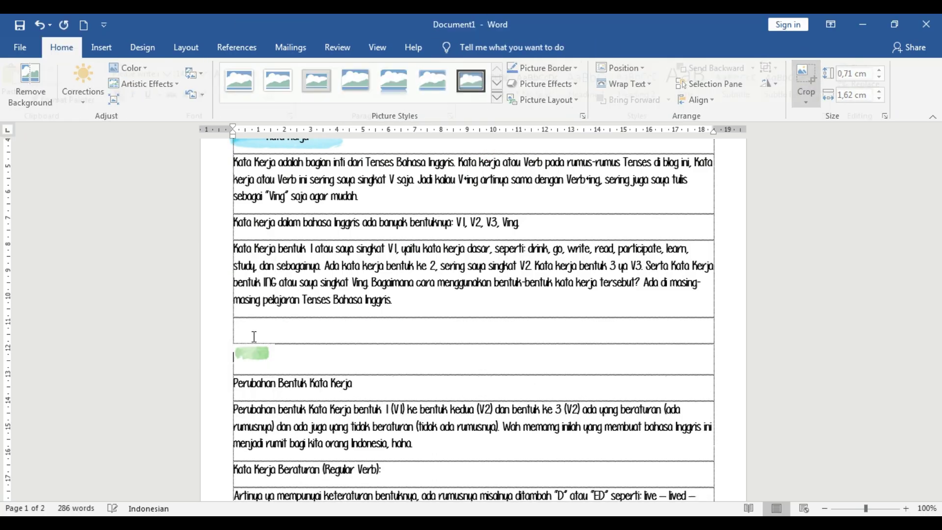
left_click(253, 352)
left_click_drag(273, 352, 378, 374)
- Place the green patch behind the text and make its white background transparent
left_click(396, 349)
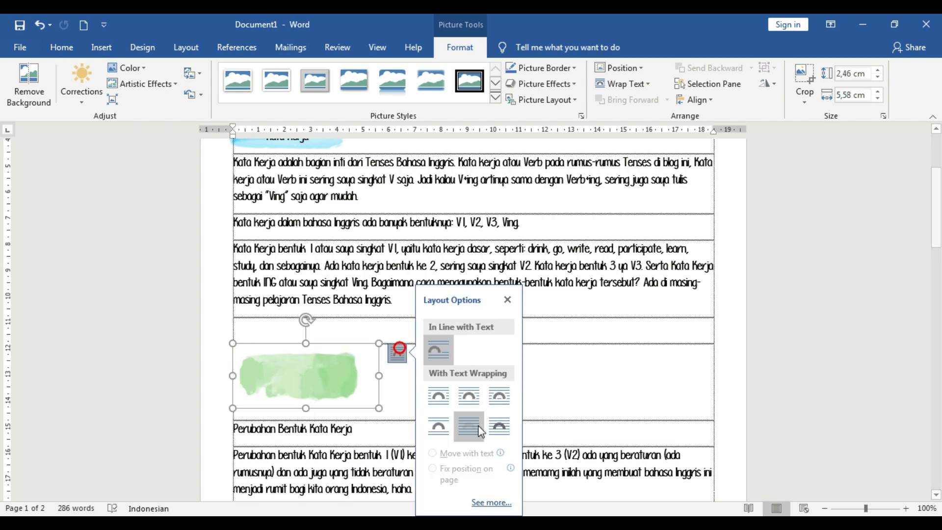
left_click(469, 426)
left_click(123, 69)
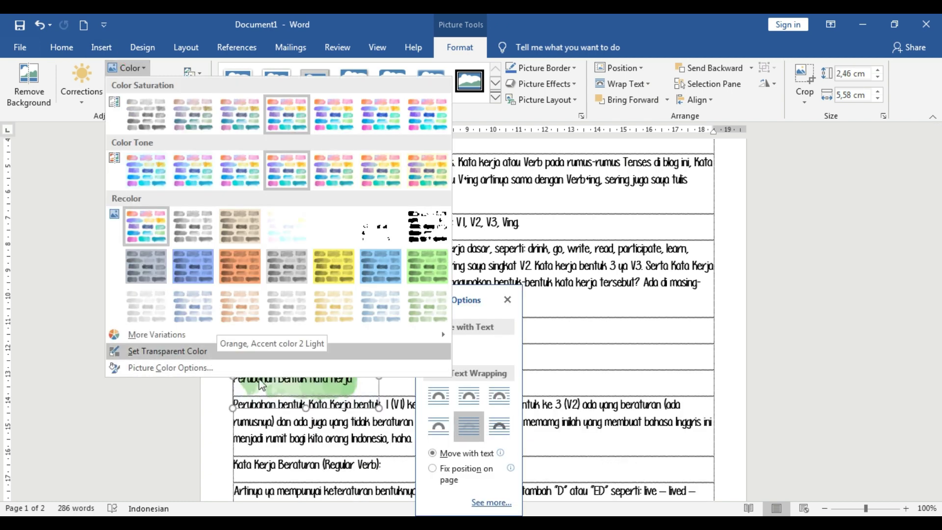
left_click(167, 351)
- Reduce the green patch's height slightly and remove the empty line above the "Perubahan Bentuk Kata Kerja" heading
left_click_drag(305, 344, 305, 360)
left_click(269, 351)
key("BackSpace")
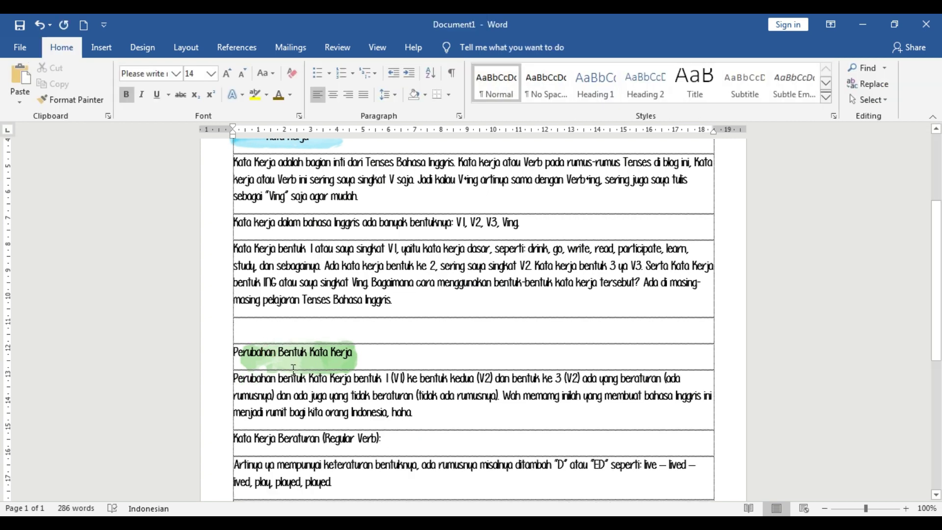
- Indent the "Perubahan Bentuk Kata Kerja" heading, then reposition and enlarge the green patch so it covers the whole heading
left_click(361, 364)
left_click_drag(372, 351, 363, 347)
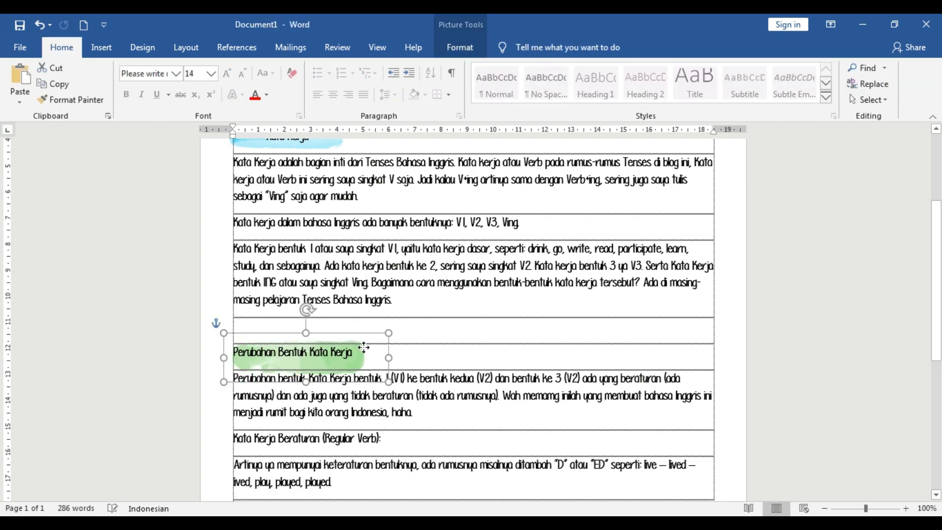
left_click(234, 352)
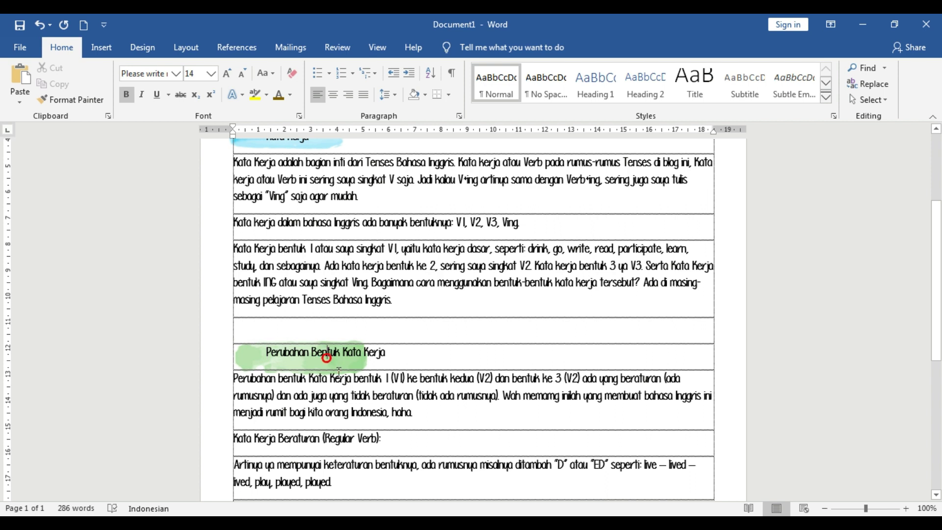
left_click(356, 342)
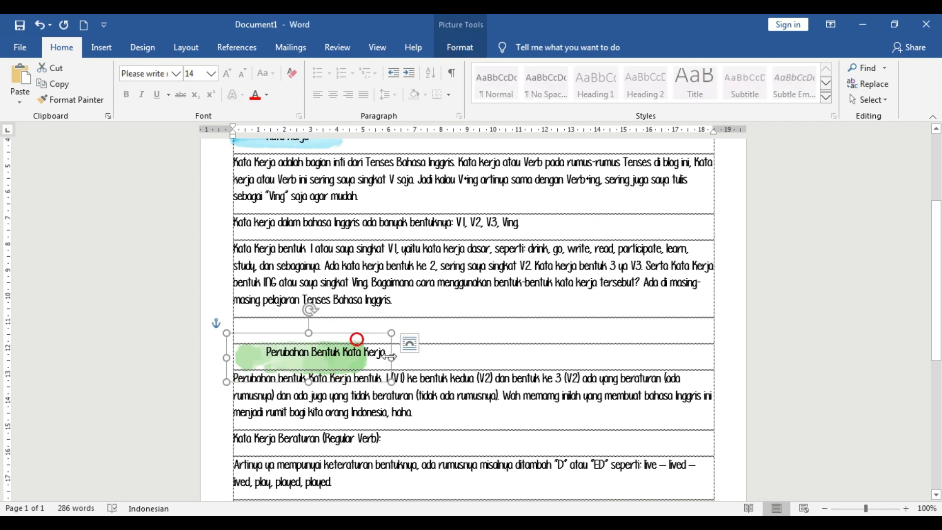
left_click_drag(391, 356, 418, 353)
left_click_drag(320, 333, 322, 327)
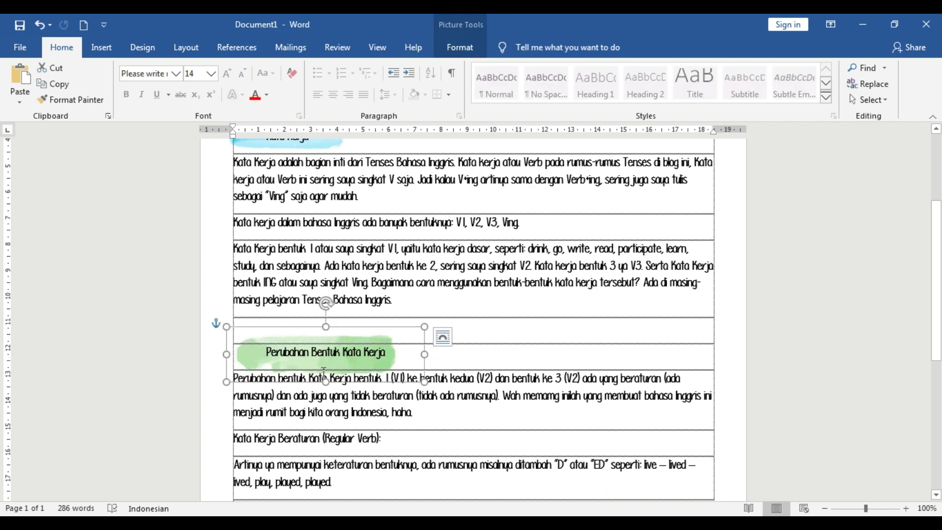
- Remove the bold formatting from the text below the "Kata Kerja" and "Perubahan Bentuk Kata Kerja" headings
left_click(321, 394)
left_click_drag(235, 157, 457, 307)
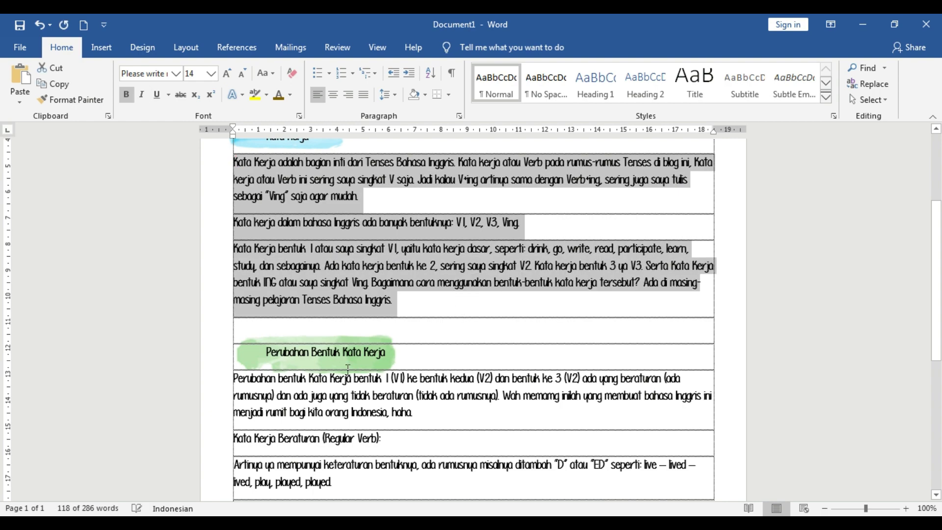
left_click_drag(236, 381, 311, 376)
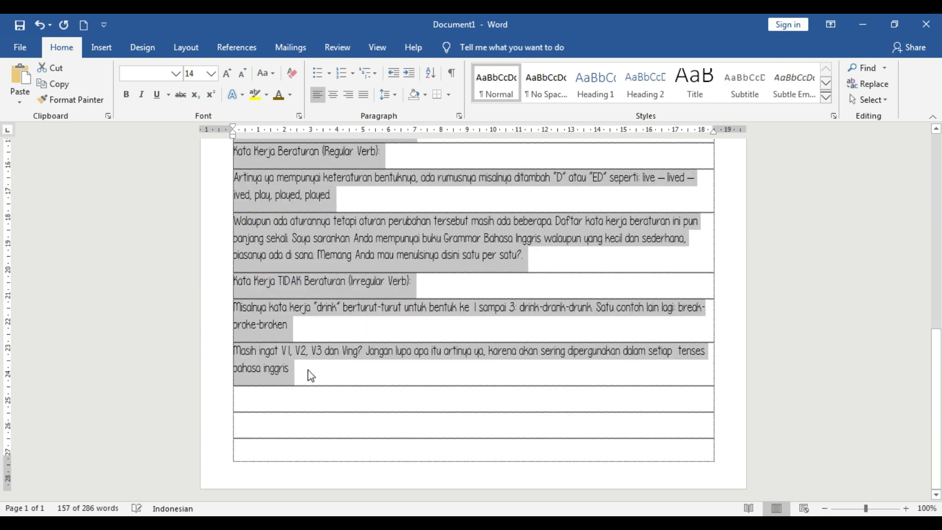
- Nudge the green patch slightly left behind the "Perubahan Bentuk Kata Kerja" heading and deselect it
left_click(856, 511)
left_click(456, 347)
scroll(927, 194, "up", 5)
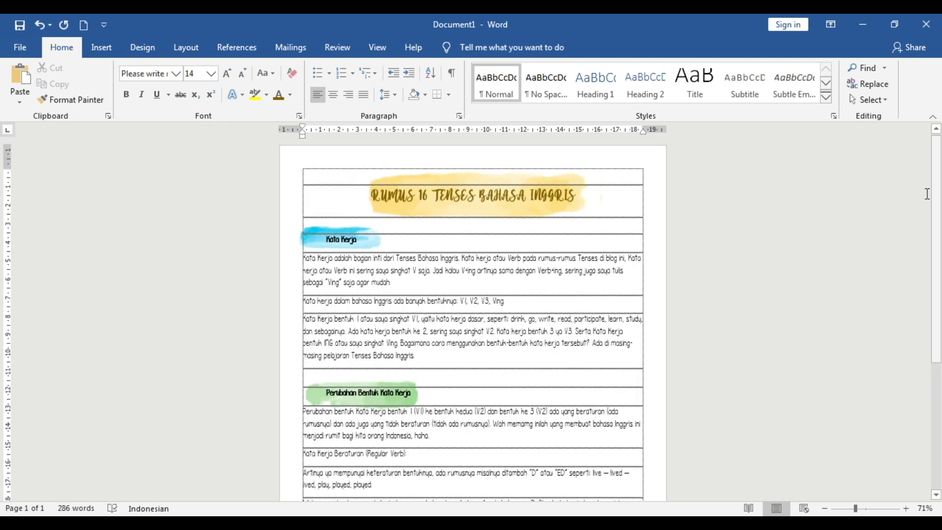
left_click(314, 380)
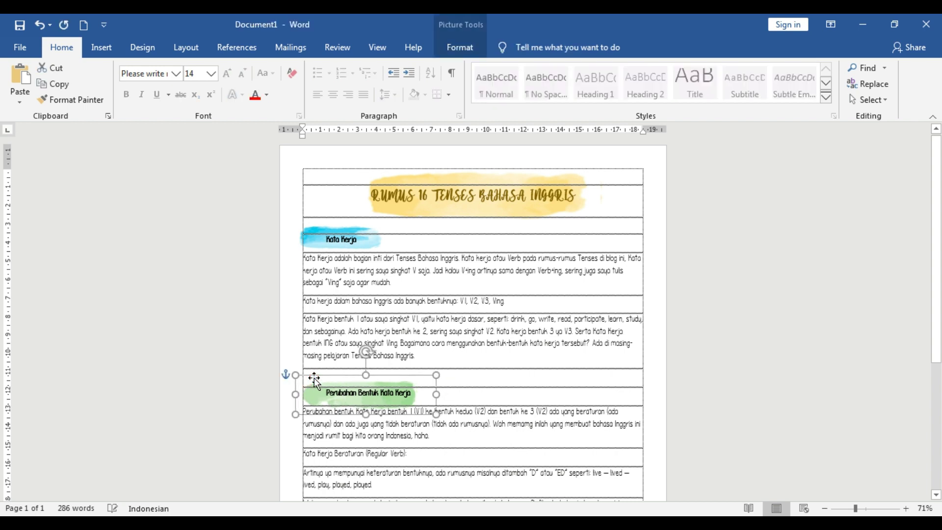
left_click(494, 363)
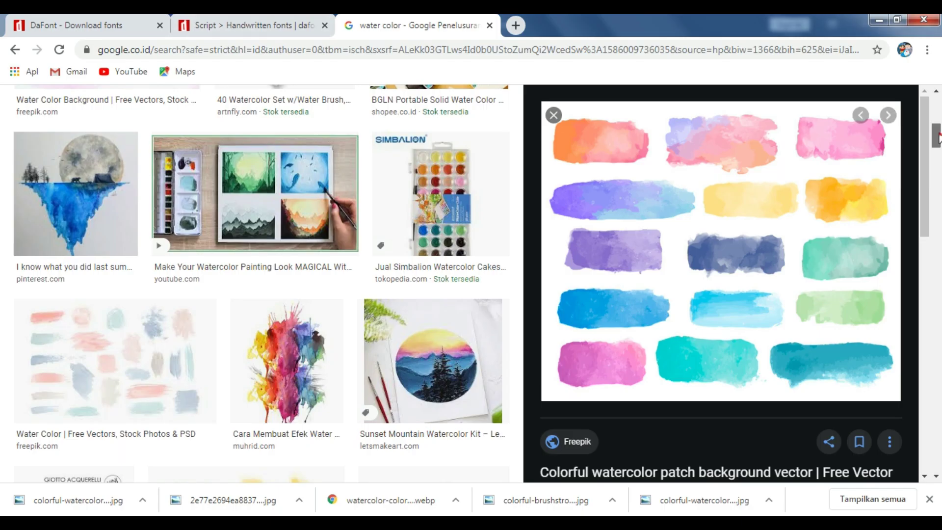
- Search Google Images for "book png" in the browser and copy the Pngtree picture of stacked books
scroll(938, 137, "up", 10)
left_click_drag(183, 118, 86, 122)
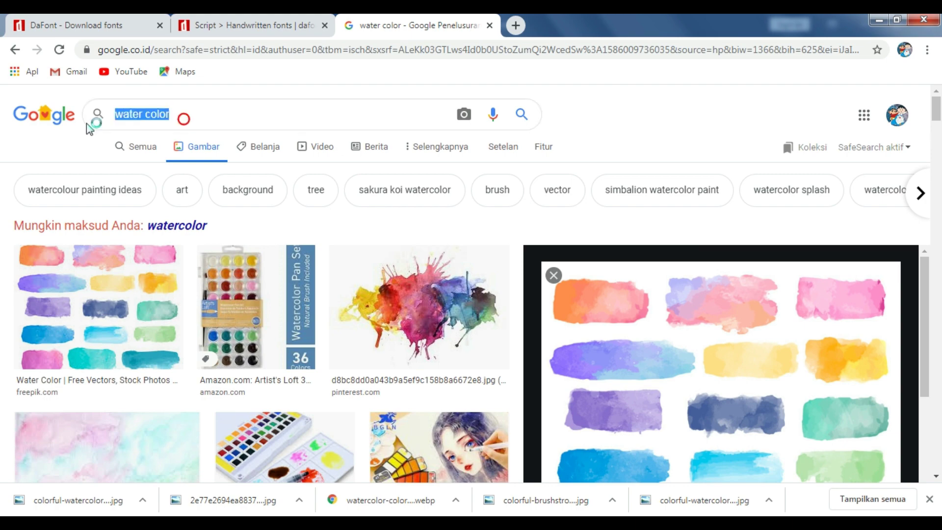
type("book png")
key("Return")
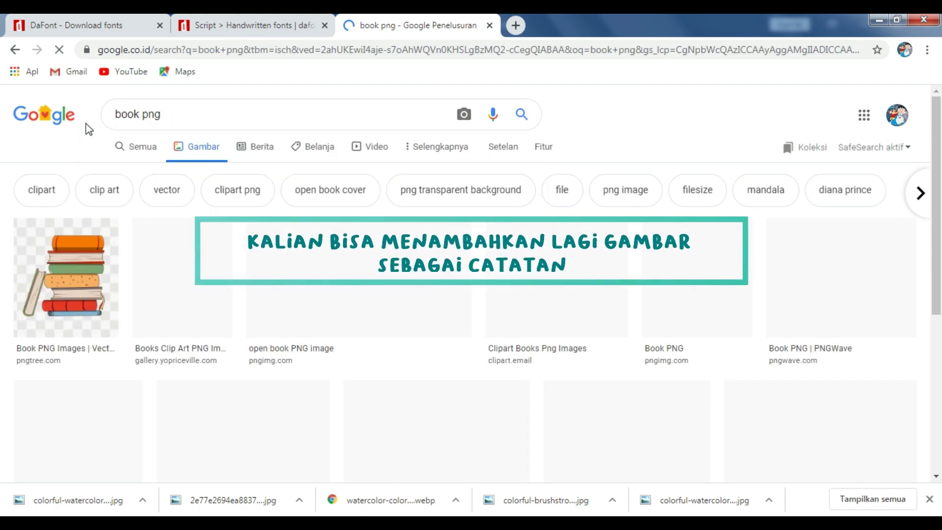
left_click(66, 275)
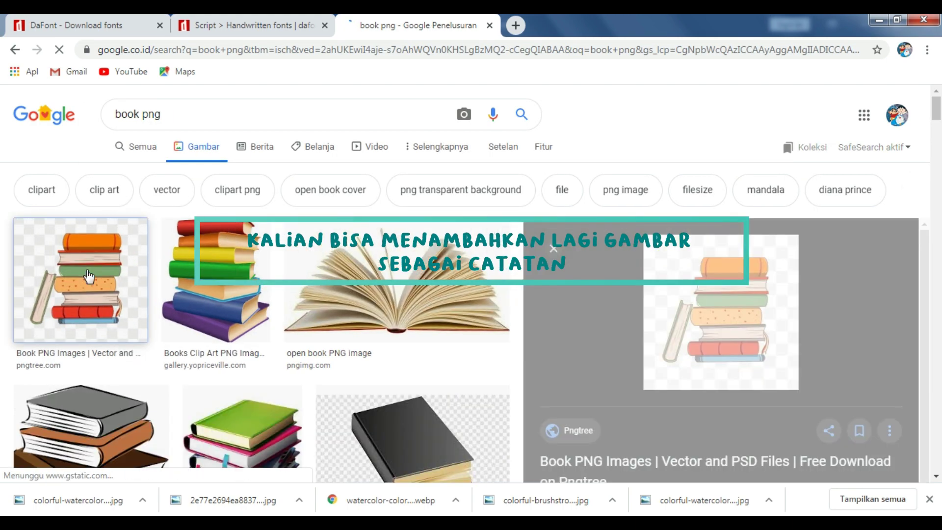
right_click(623, 231)
left_click(667, 371)
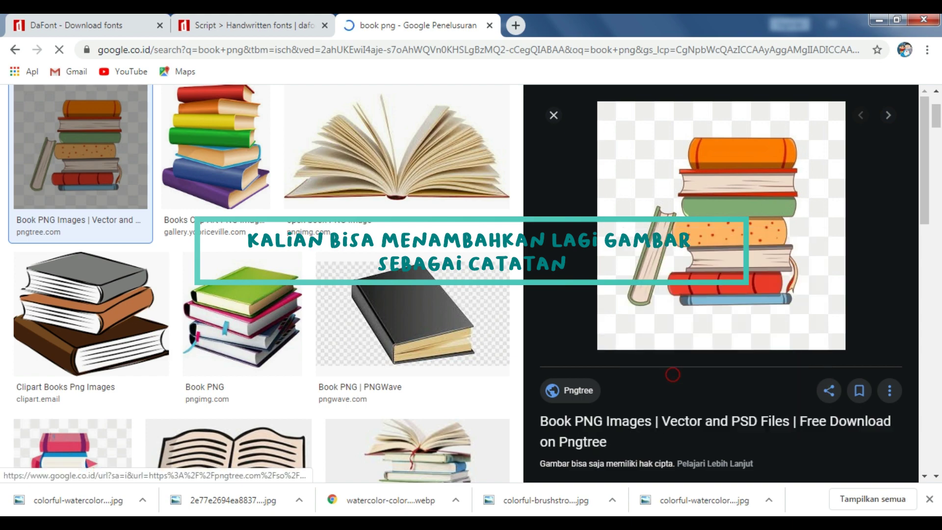
- Try pasting the stacked books picture into the last Kata Kerja paragraph in Word and making its background transparent
key("alt+Tab")
right_click(591, 343)
left_click(657, 207)
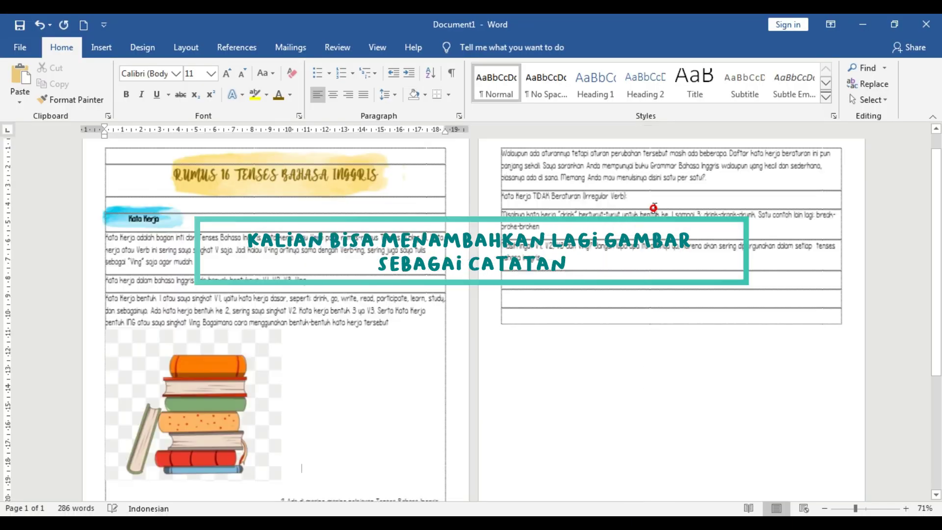
left_click(460, 47)
left_click(128, 67)
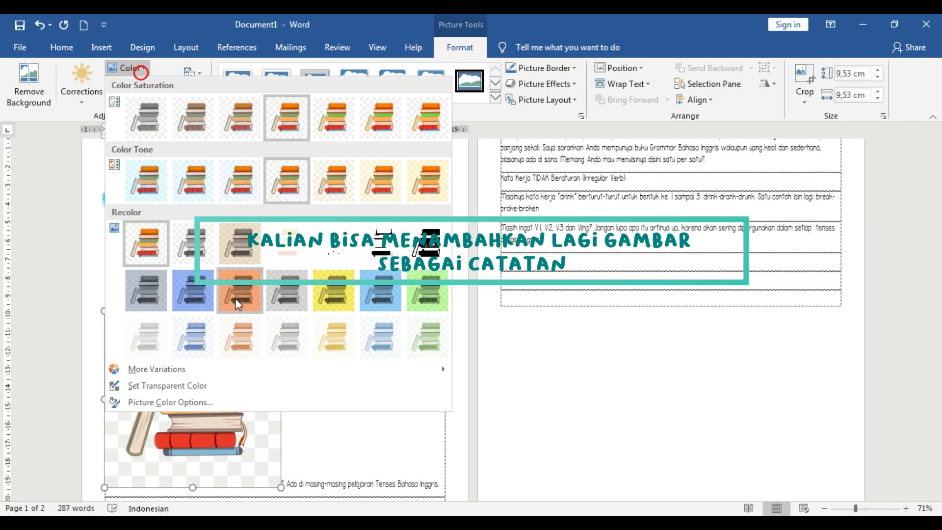
left_click(144, 384)
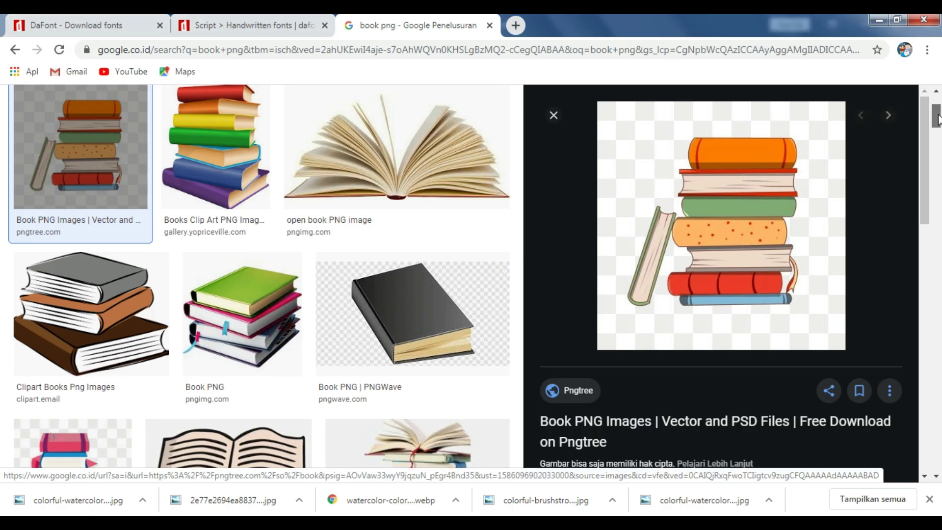
- Search Google Images in the browser for "daun png"
scroll(937, 120, "up", 3)
left_click_drag(162, 113, 52, 130)
type("daun ")
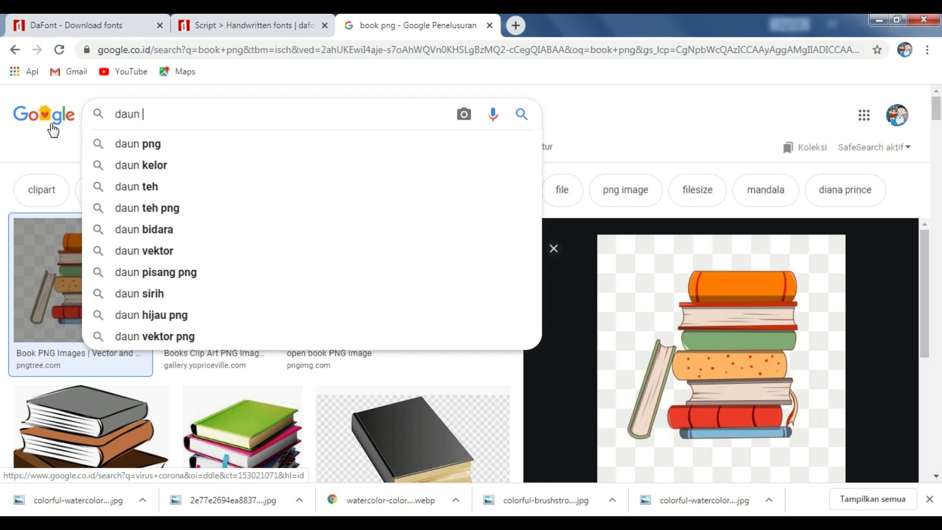
type("png")
key("Return")
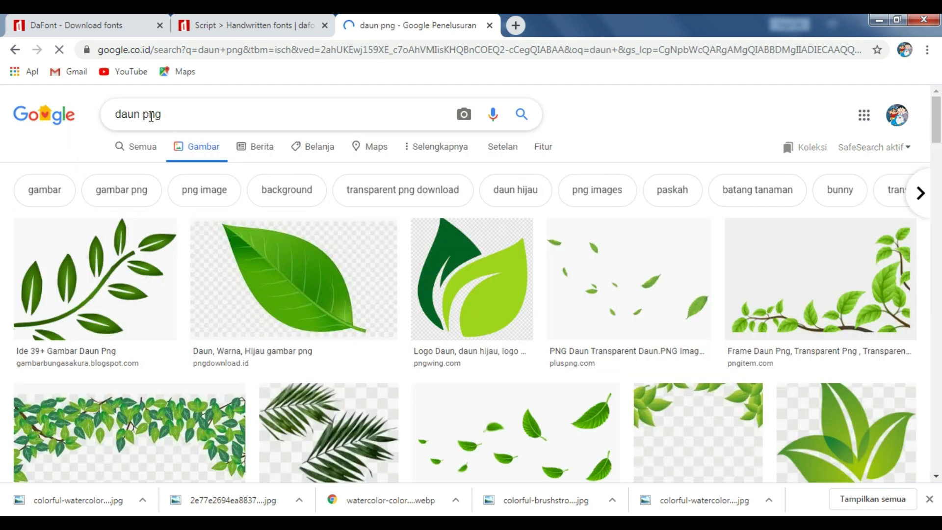
- Search Google Images for "autumn png" and copy the Vippng picture of the single orange maple leaf
type("autumn")
key("Return")
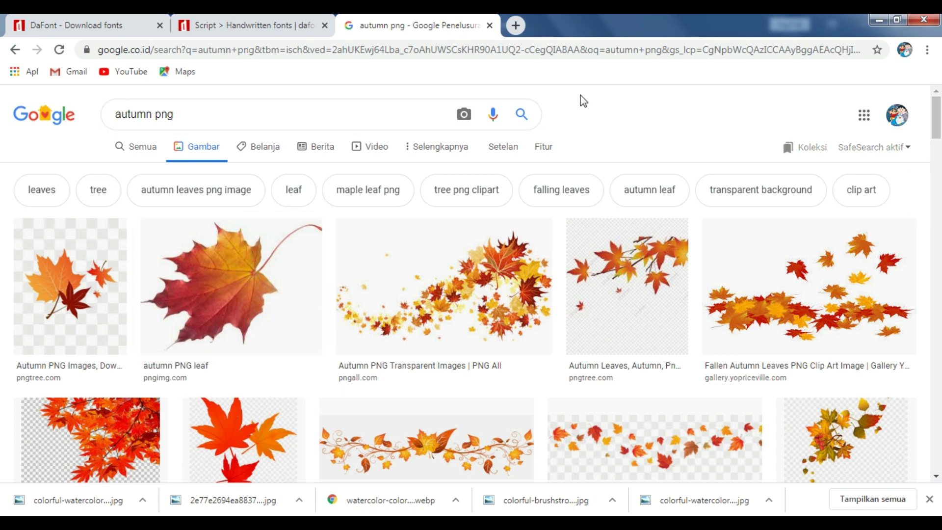
left_click_drag(937, 126, 937, 169)
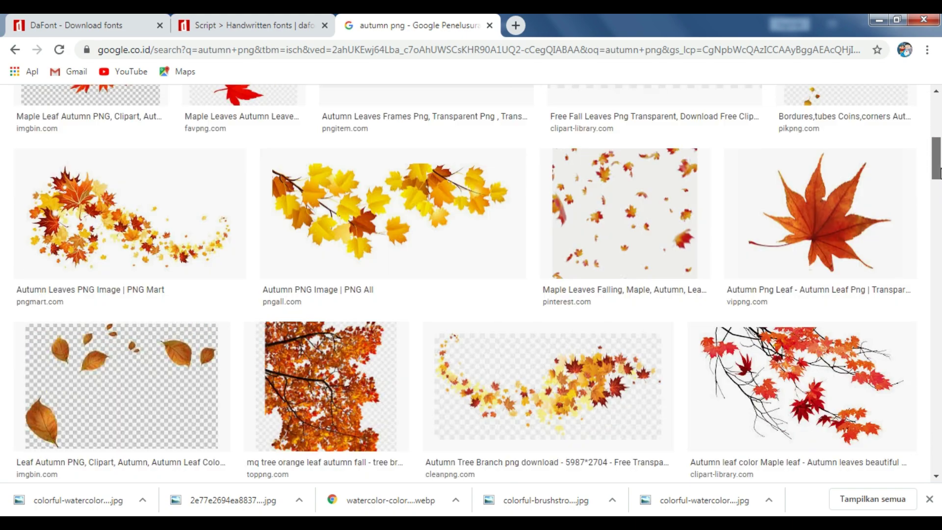
left_click(900, 183)
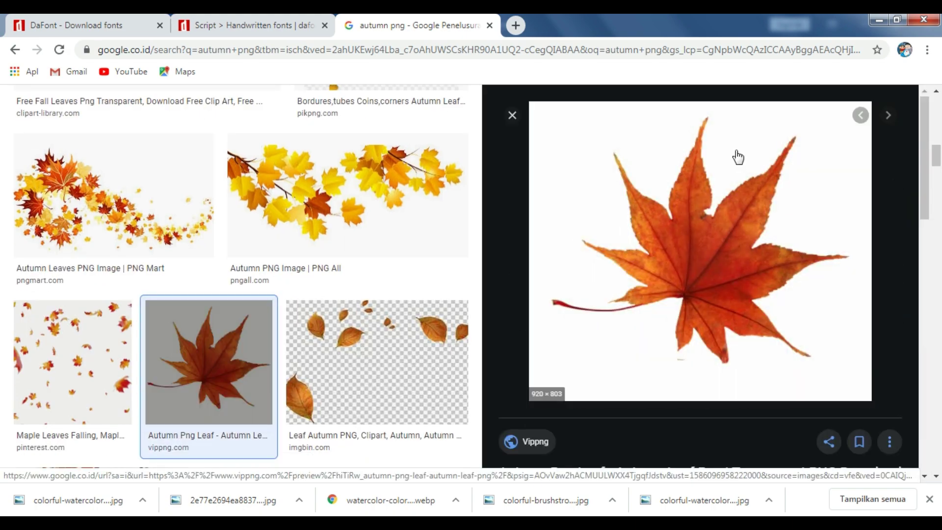
right_click(738, 157)
left_click(774, 291)
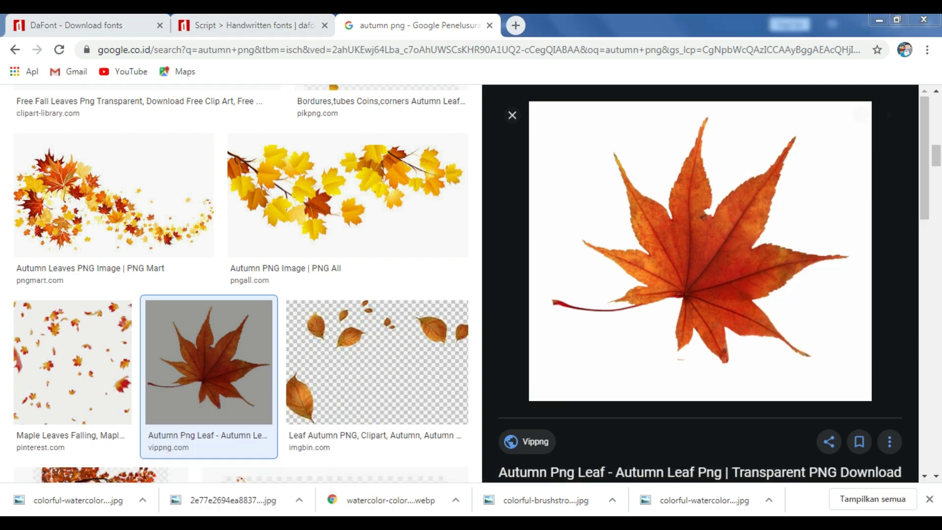
- Paste the maple leaf picture into the Word notes after the line "Kata kerja dalam bahasa Inggris ada banyak bentuknya: V1, V2, V3, Ving."
key("alt+Tab")
key("ctrl+v")
right_click(395, 343)
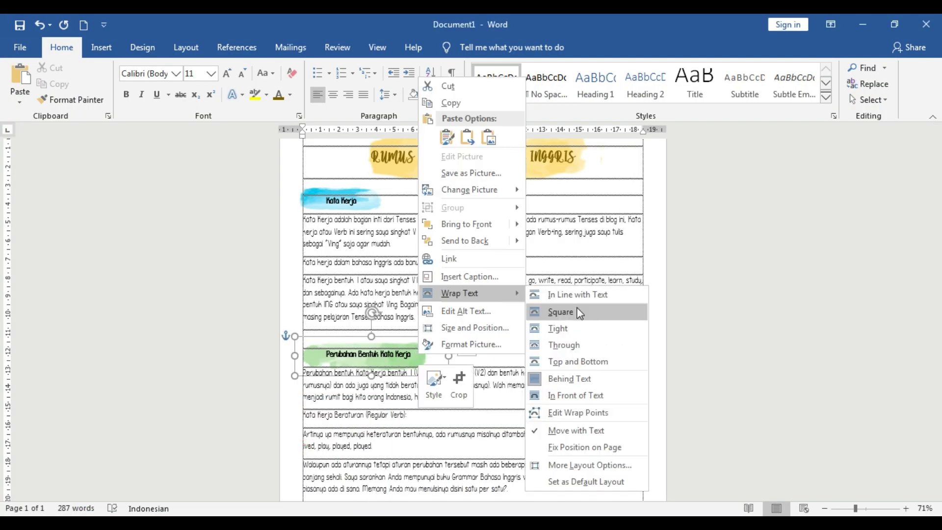
left_click(555, 311)
right_click(574, 258)
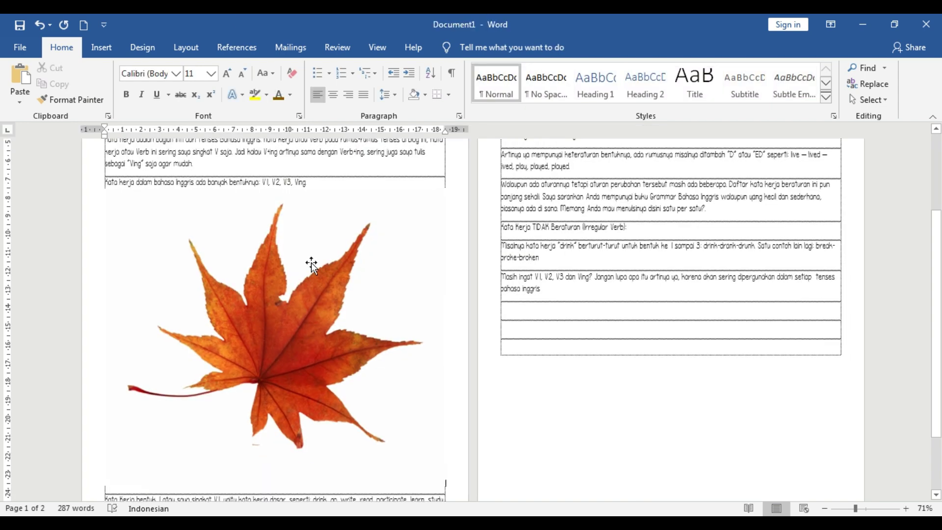
- Shrink the maple leaf picture and set its text wrapping to Behind Text
left_click(312, 263)
left_click_drag(446, 488, 225, 276)
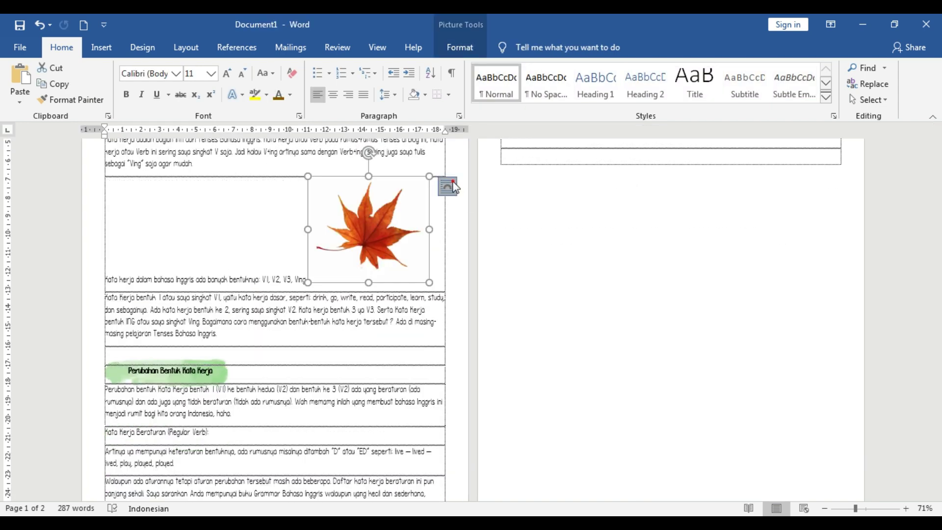
left_click(446, 186)
left_click(515, 320)
left_click(937, 246)
left_click_drag(916, 167, 909, 141)
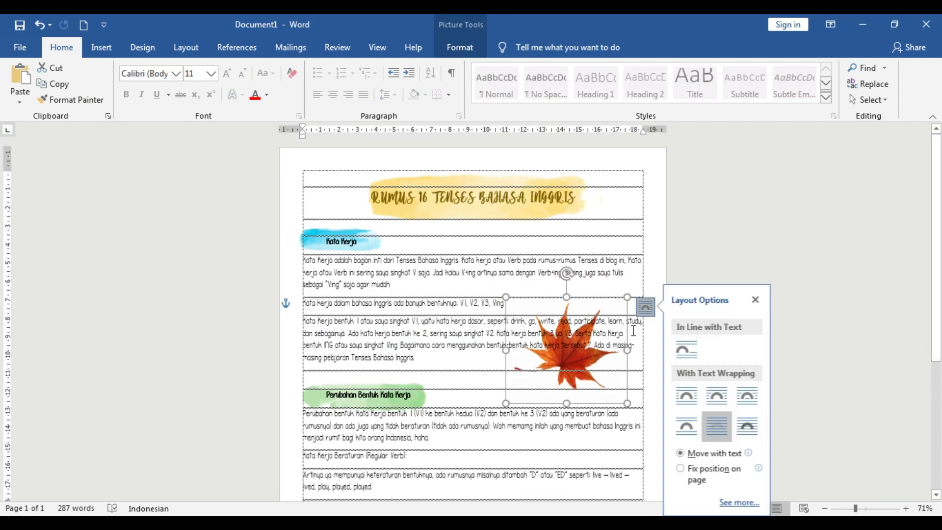
- Resize the leaf to about 3.78 by 4.33 cm beside the end of the title and make its white background transparent
left_click_drag(628, 296, 586, 340)
left_click_drag(551, 391, 623, 187)
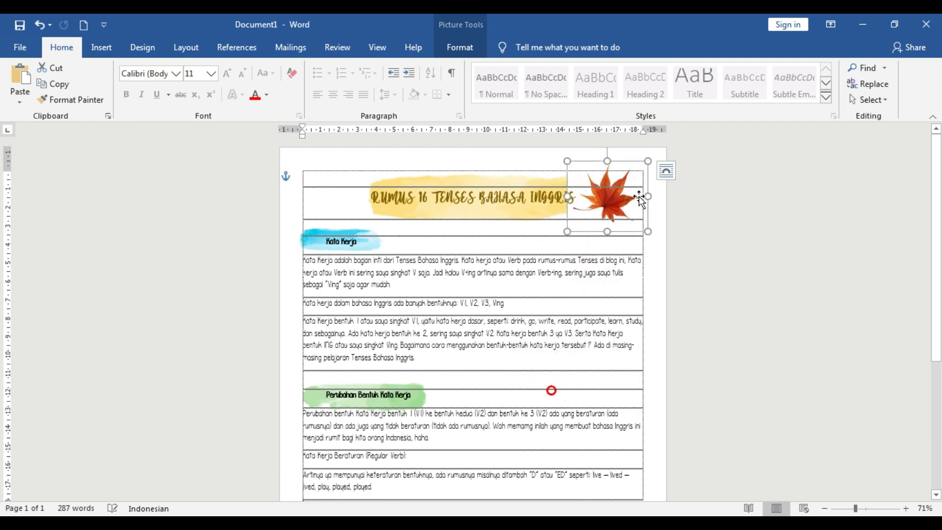
left_click(666, 170)
left_click(461, 48)
left_click(130, 68)
left_click(206, 357)
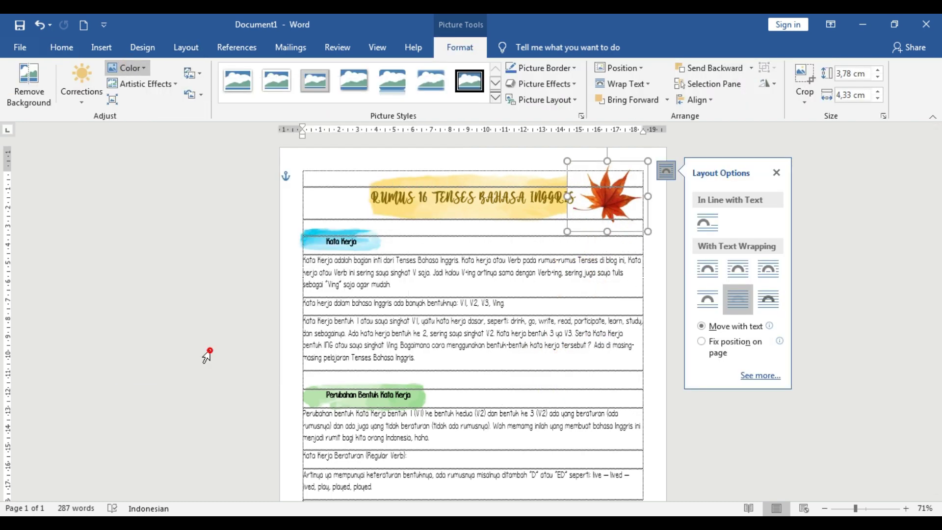
left_click(609, 258)
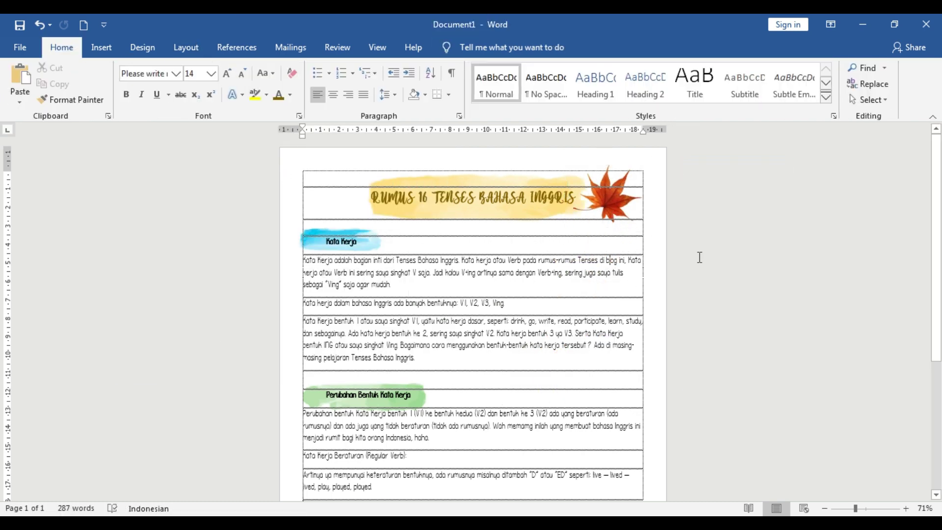
- Try displaying the page gridlines behind the notes and toggling the ruler
left_click_drag(939, 223, 196, 17)
left_click(378, 47)
left_click(227, 83)
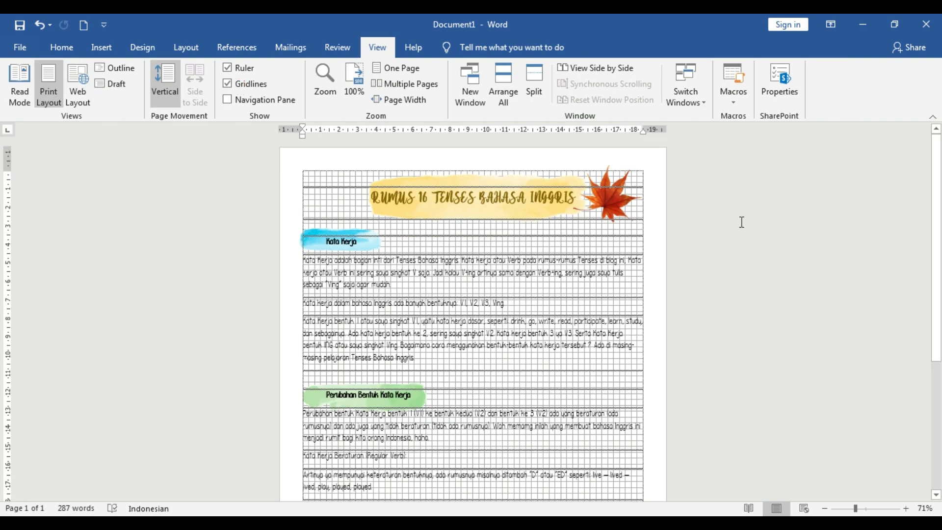
left_click(227, 68)
left_click(227, 68)
left_click(227, 84)
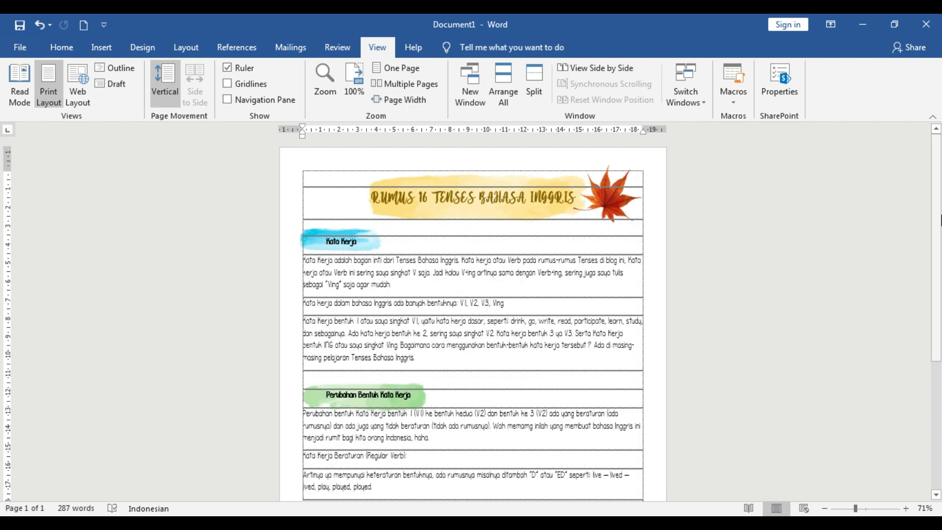
left_click_drag(939, 219, 932, 182)
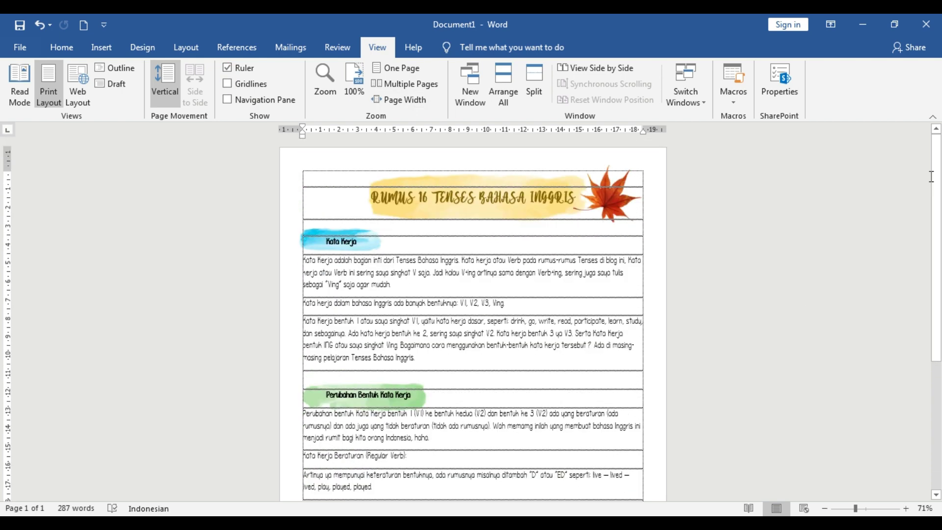
- Set the "Kata Kerja" heading to the Simplicity font at size 20
left_click(321, 231)
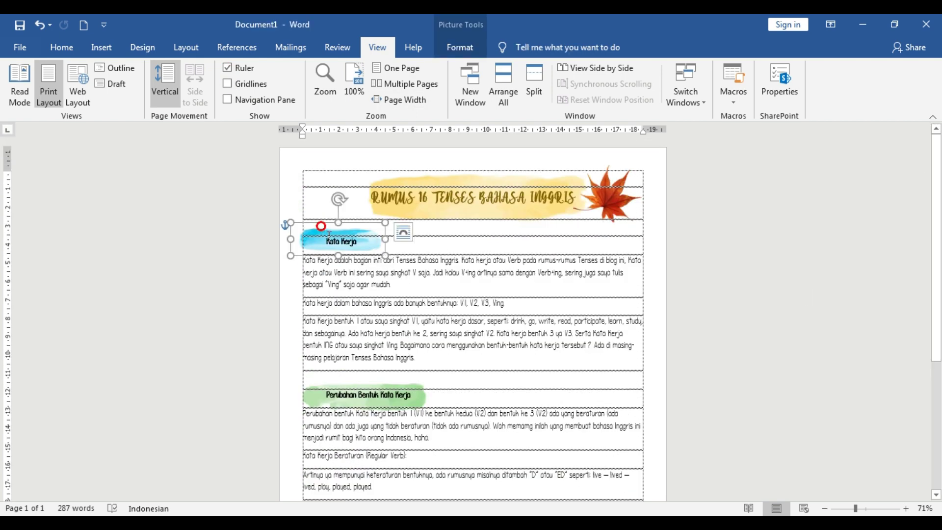
left_click(336, 240)
left_click(61, 47)
left_click(136, 74)
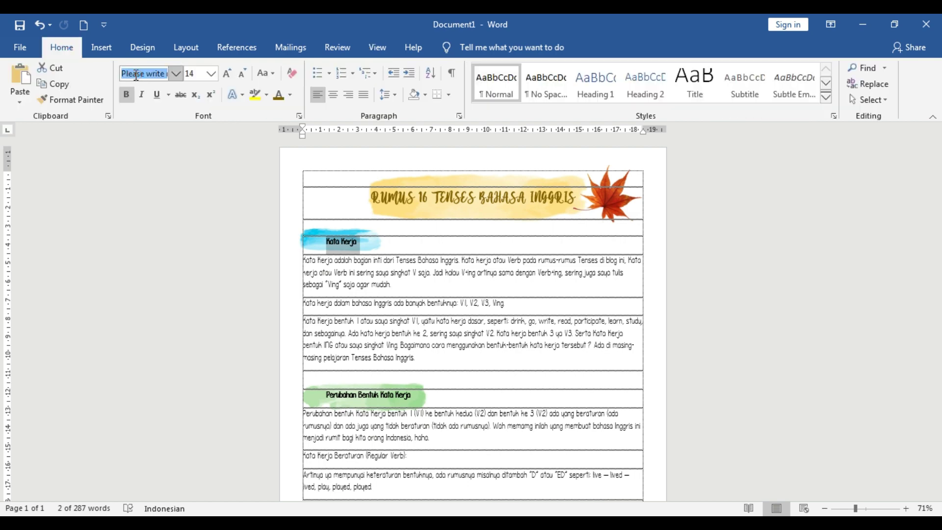
type("Simplicity")
key("Return")
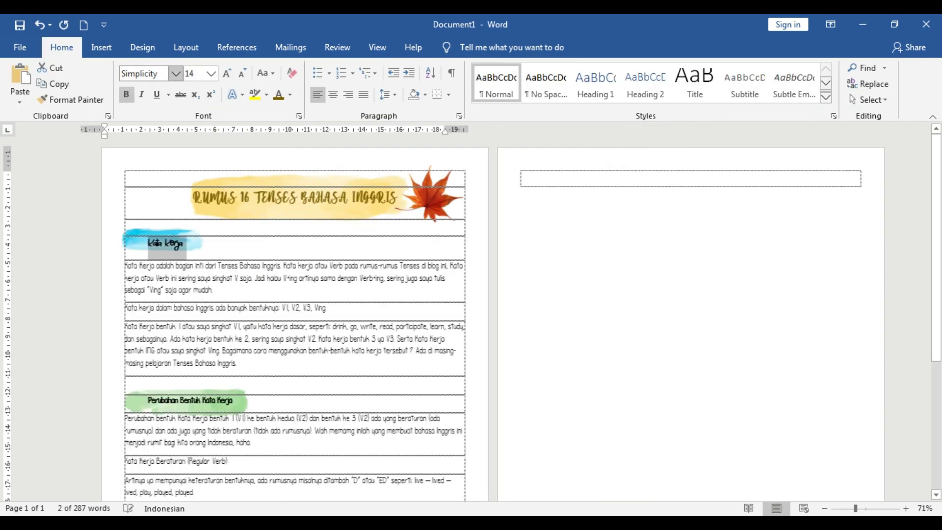
left_click(211, 73)
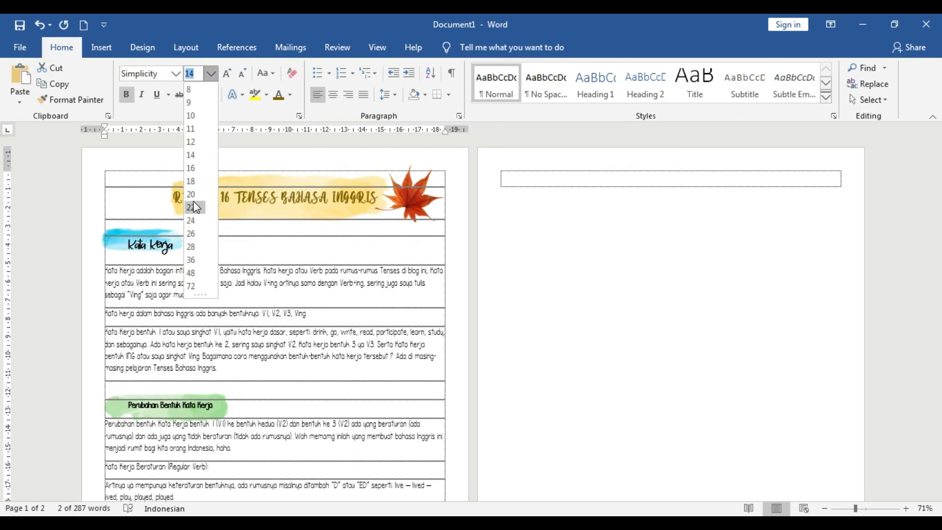
left_click(191, 196)
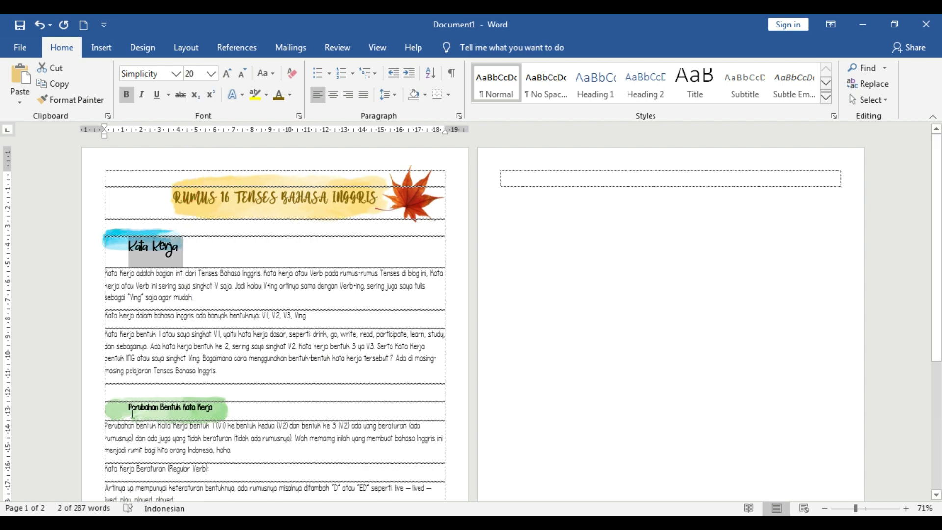
- Set the "Perubahan Bentuk Kata Kerja" heading to the Simplicity font at size 20
left_click(142, 71)
key("Return")
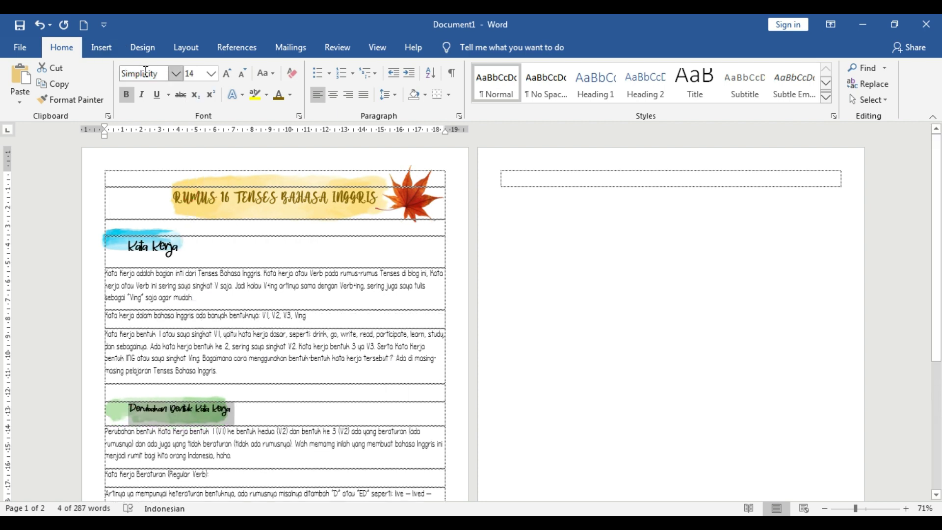
left_click(612, 206)
- Widen the blue watercolor patch to fit the "Kata Kerja" heading and color the heading text standard orange
left_click_drag(855, 508, 866, 509)
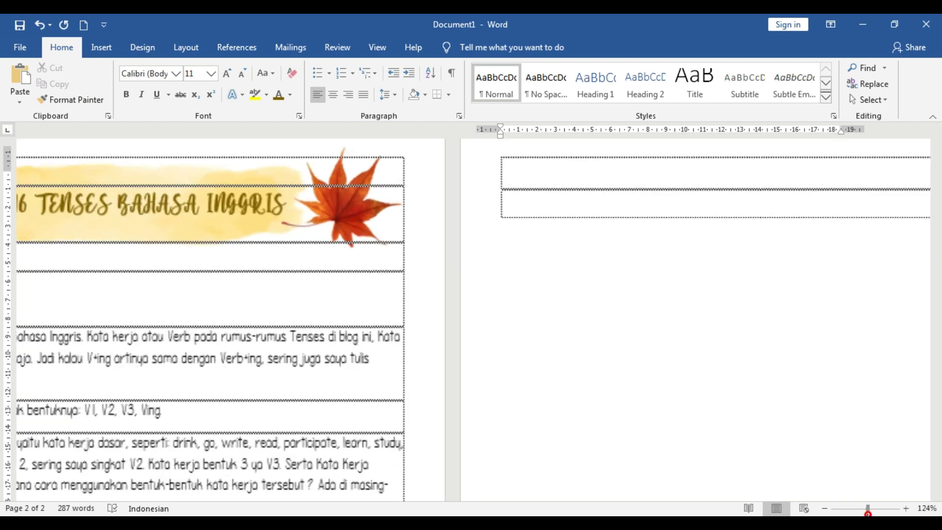
left_click_drag(940, 333, 938, 147)
scroll(359, 249, "down", 3, "ctrl")
left_click(266, 268)
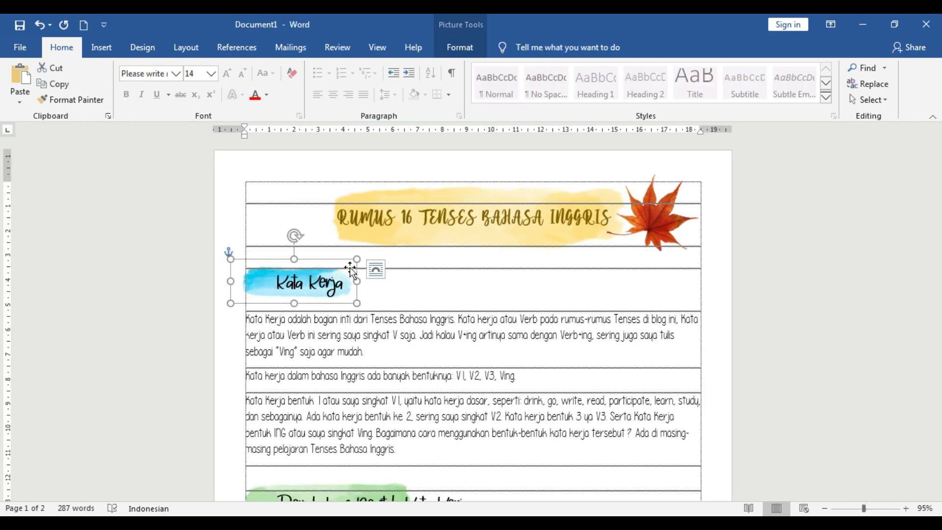
left_click_drag(357, 283, 371, 284)
triple_click(345, 285)
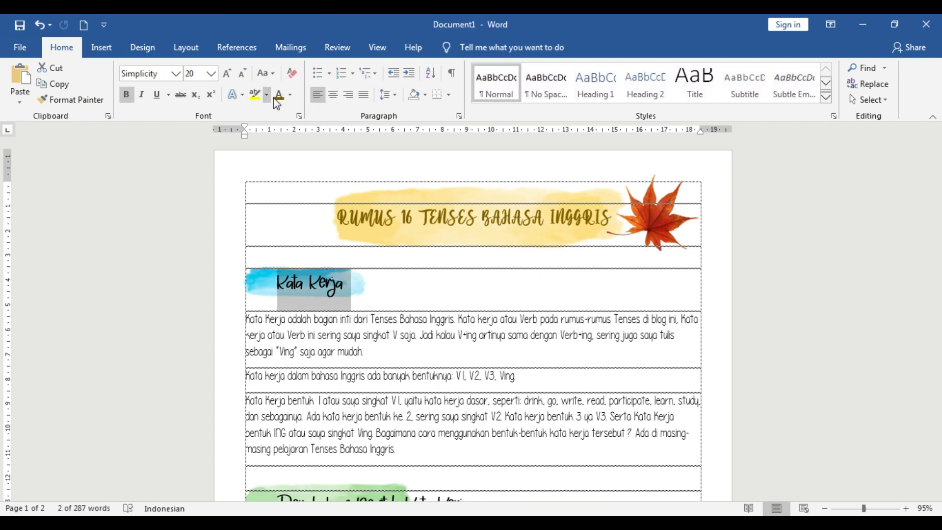
left_click(293, 98)
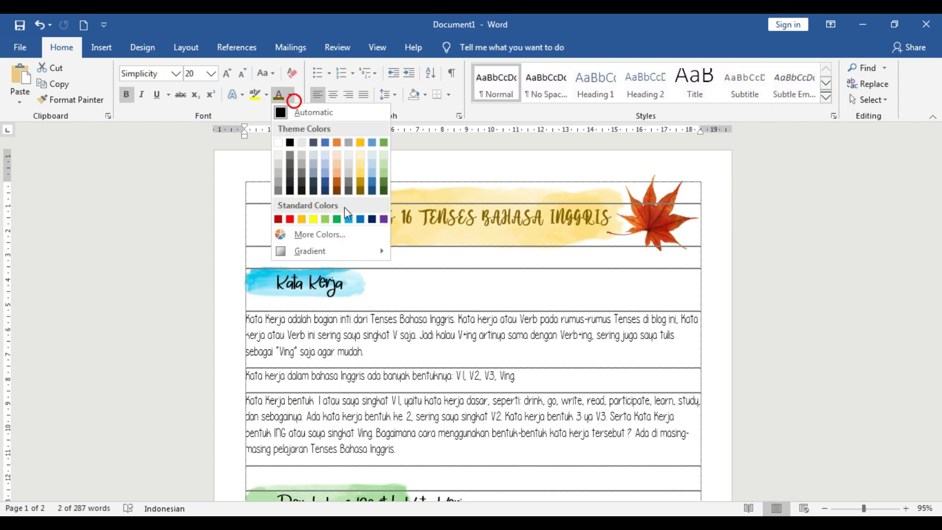
left_click(308, 222)
- Widen the green watercolor patch to cover the whole "Perubahan Bentuk Kata Kerja" heading and color its text standard green
left_click_drag(935, 137, 934, 179)
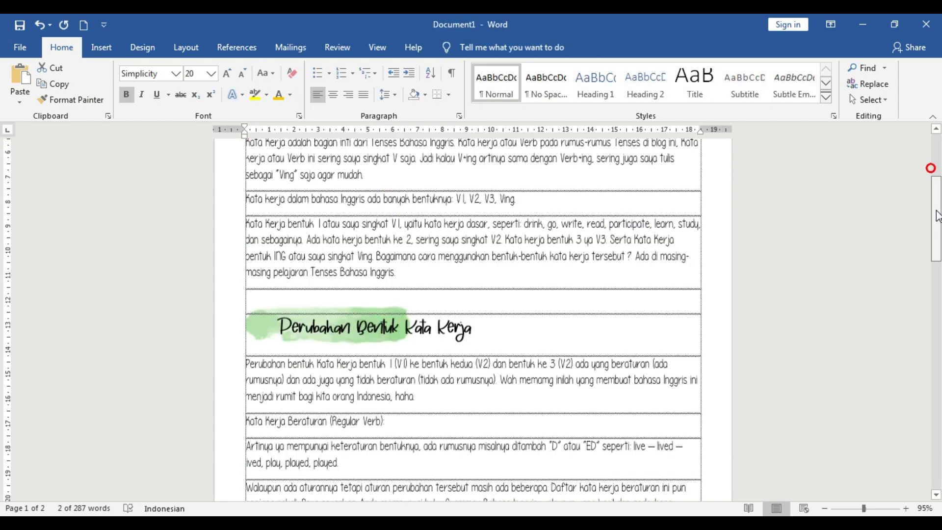
left_click(281, 319)
left_click_drag(441, 325, 546, 327)
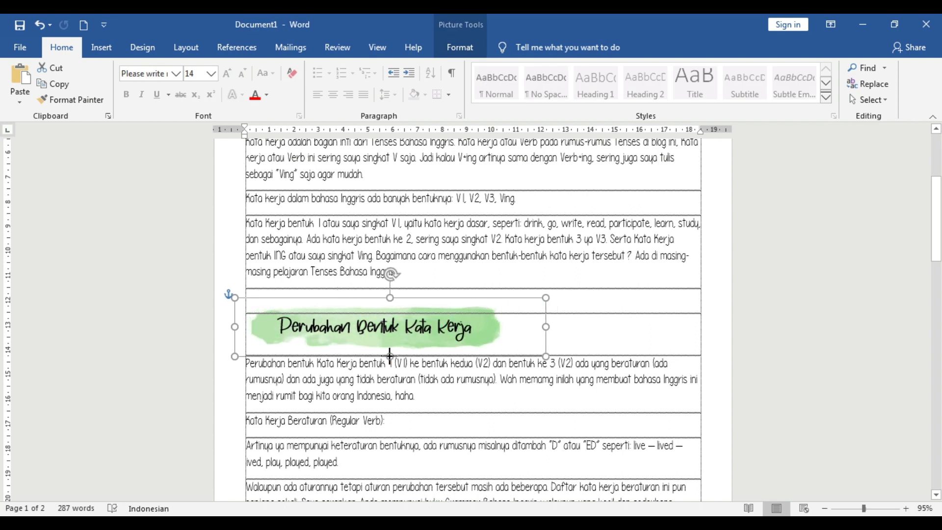
triple_click(390, 328)
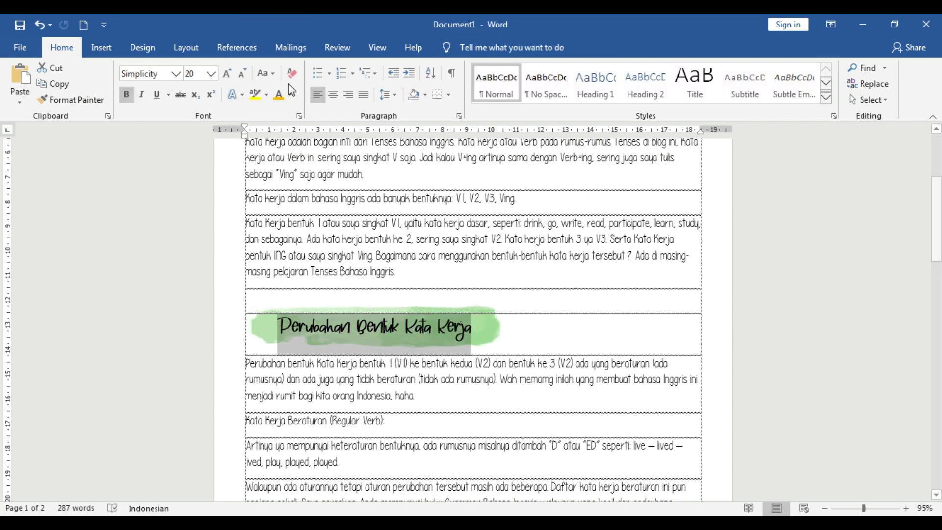
left_click(290, 95)
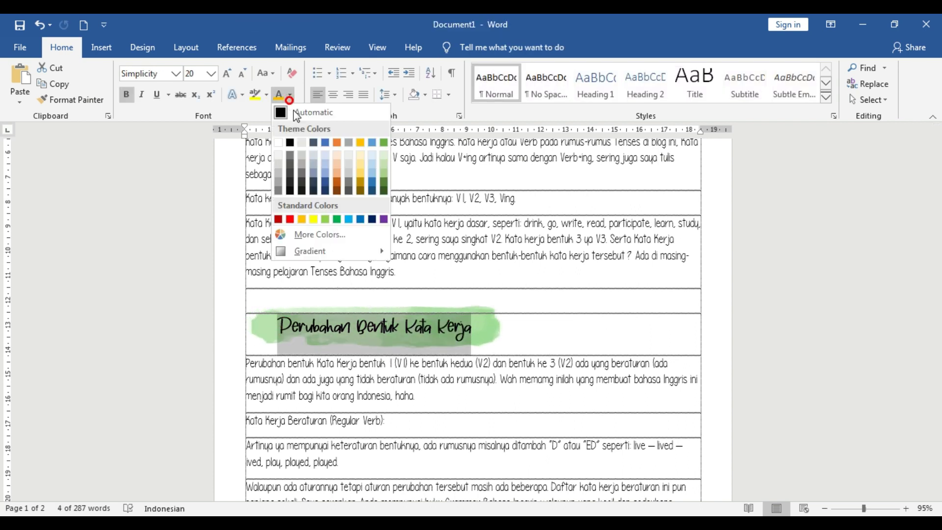
left_click(338, 219)
left_click(454, 326)
- Show gridlines across the finished notes in RUMUS 16 TENSES BAHASA.docx and review the page
mouse_move(862, 512)
left_mouse_down()
mouse_move(841, 510)
mouse_move(861, 510)
left_mouse_up()
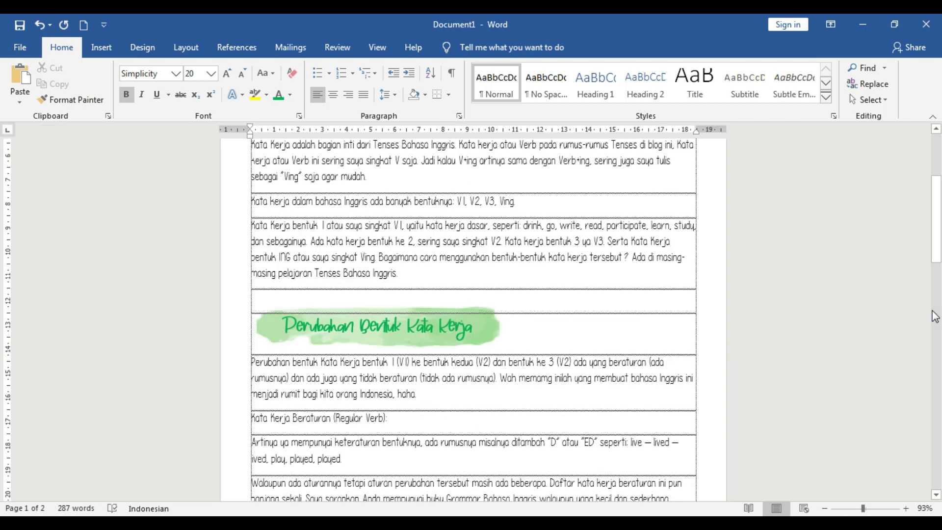
left_click_drag(936, 189, 939, 155)
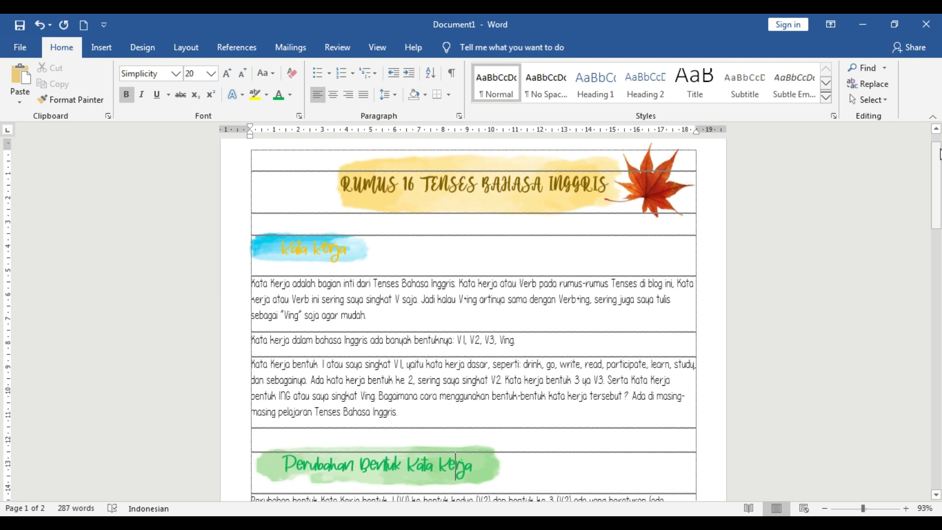
left_click(831, 514)
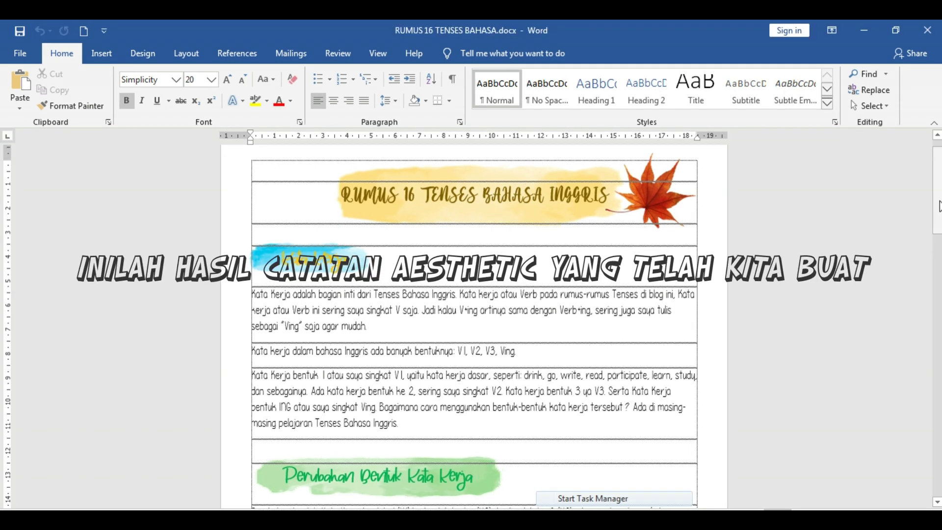
left_click_drag(940, 224, 939, 201)
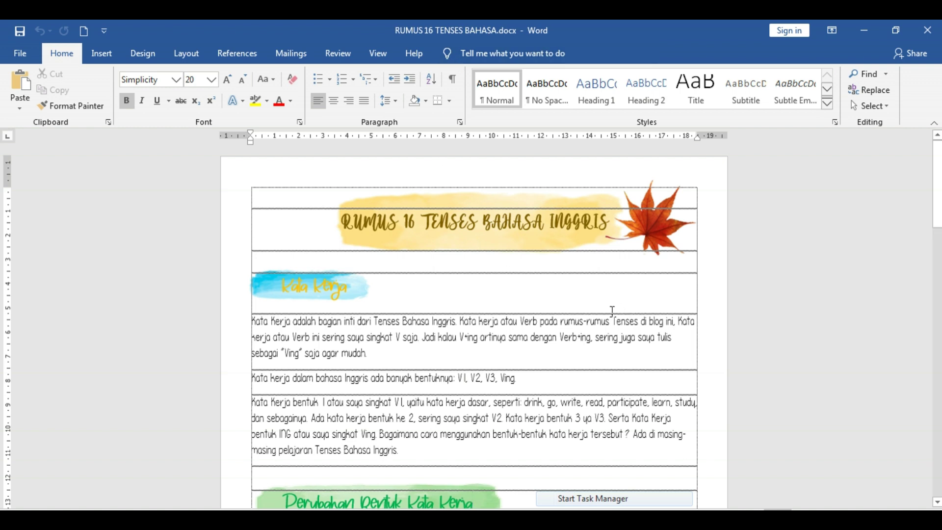
left_click(376, 54)
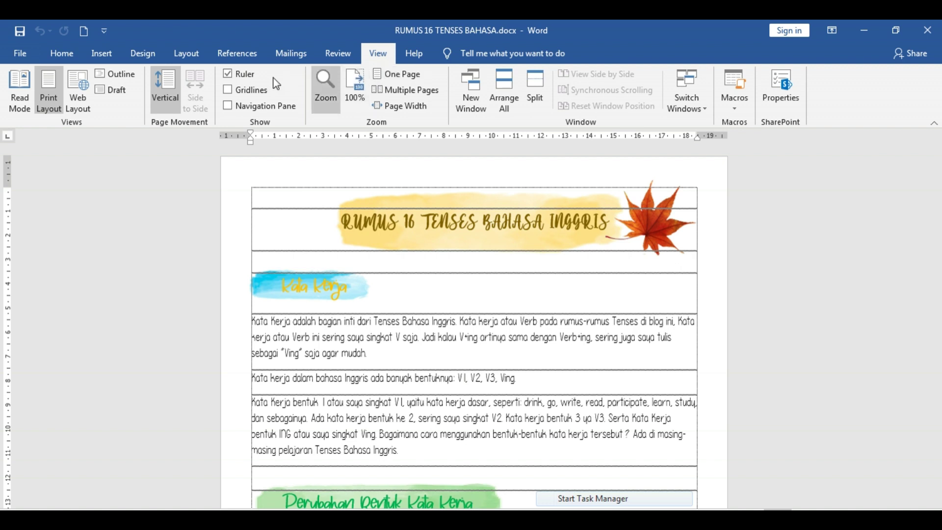
left_click(251, 93)
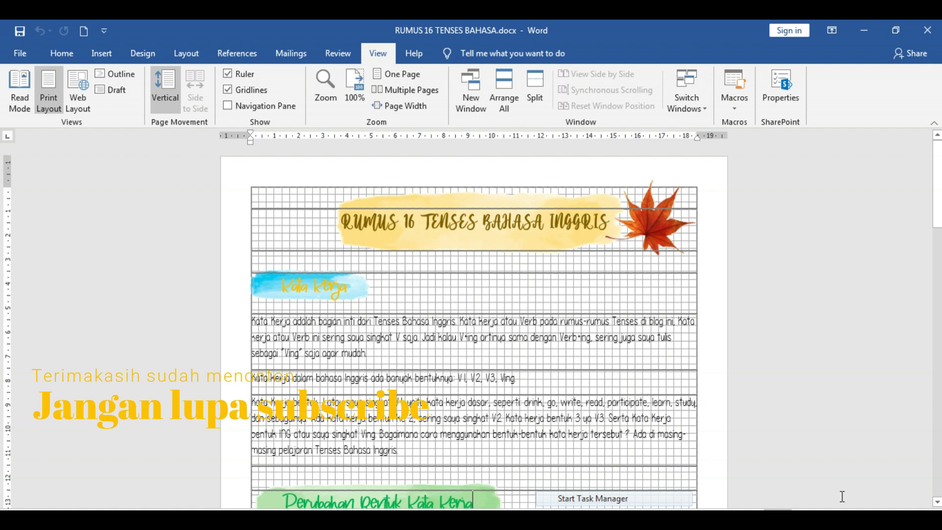
scroll(474, 324, "up", 10)
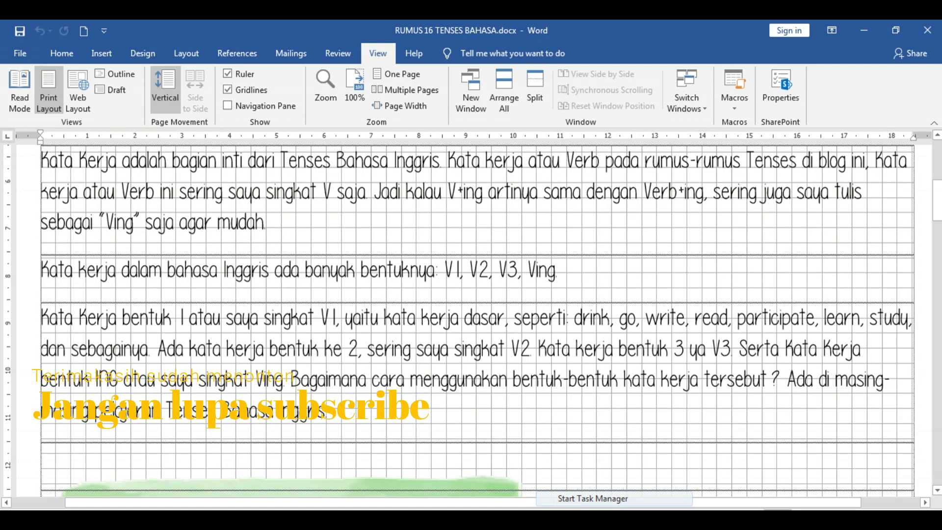
scroll(472, 492, "down", 10)
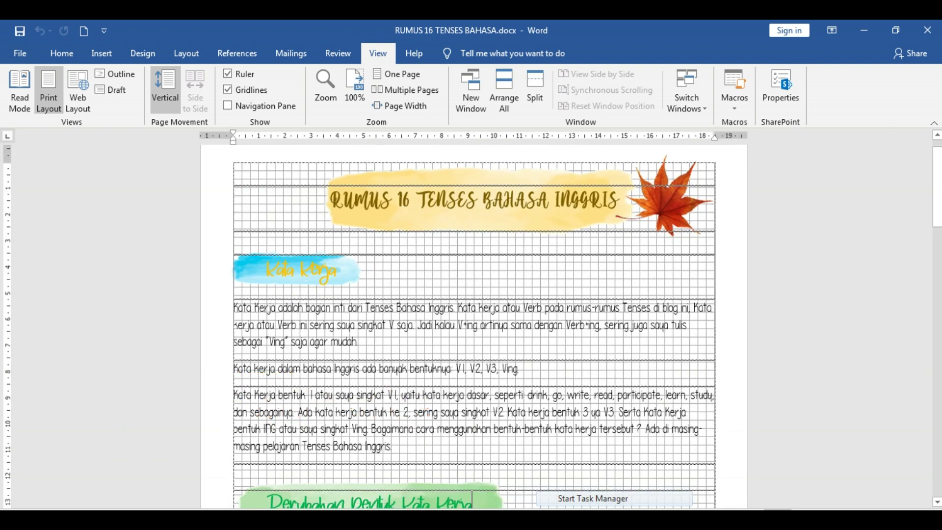